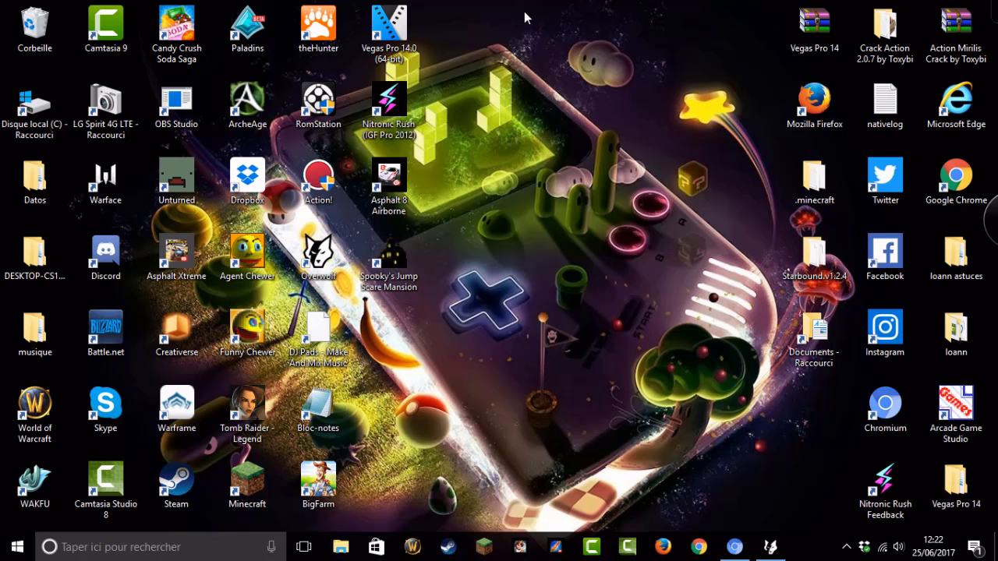
Step: Move the Overwolf and Action! shortcuts to an empty area of the desktop and highlight the Camtasia Studio 8 shortcut
left_click_drag(321, 248, 531, 103)
left_click_drag(623, 45, 633, 94)
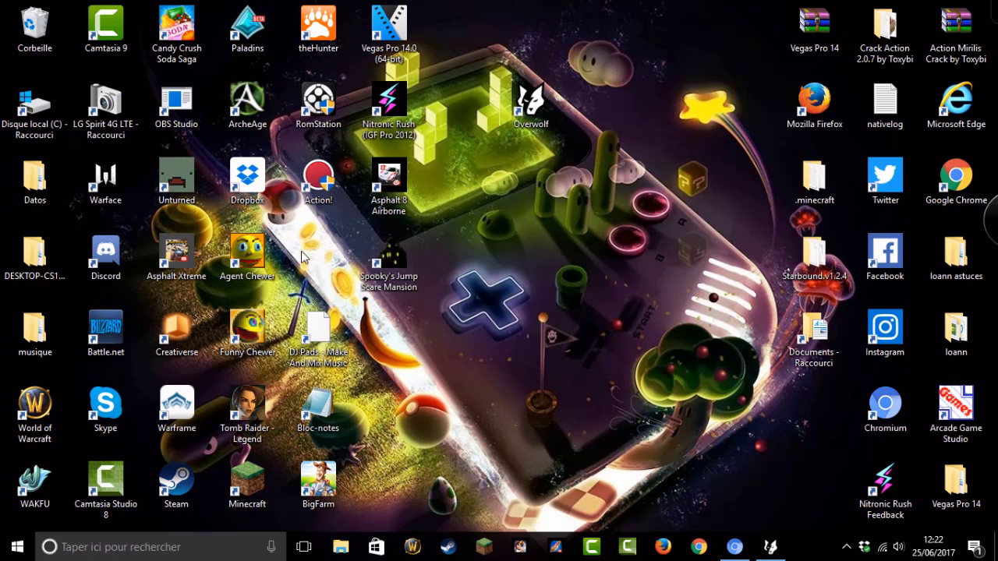
left_click_drag(308, 191, 482, 201)
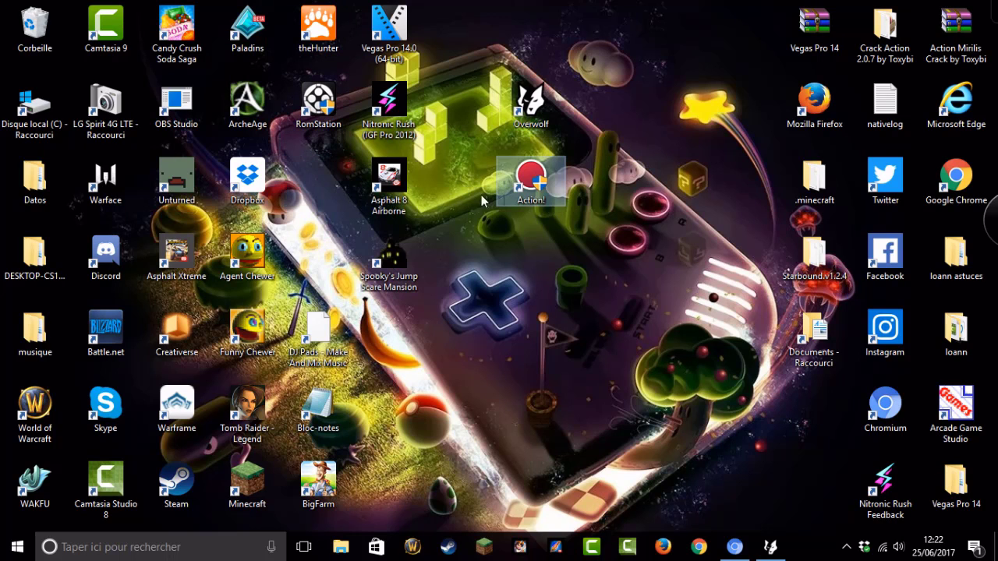
mouse_move(94, 502)
left_mouse_down()
mouse_move(98, 531)
mouse_move(102, 503)
left_mouse_up()
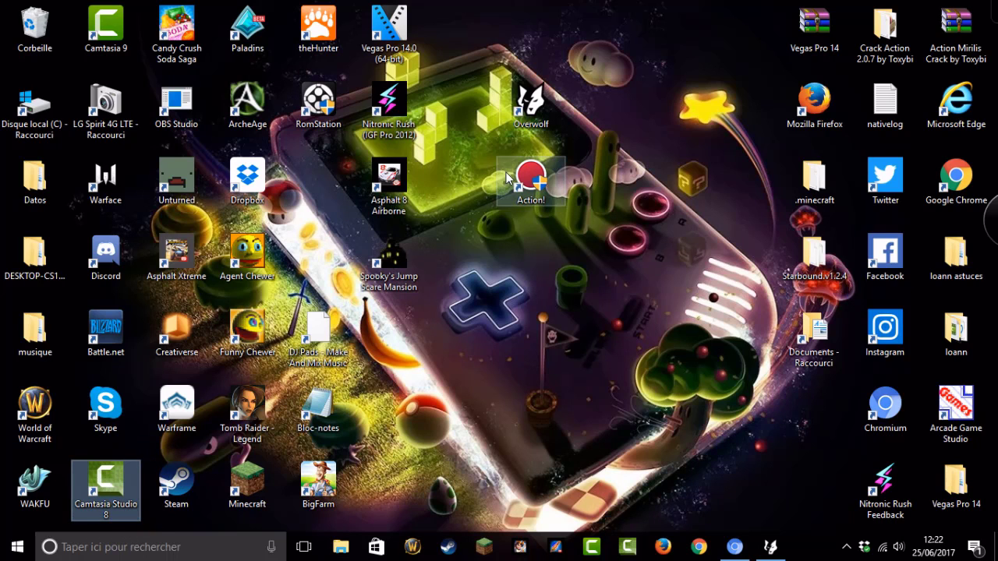
Step: Put the Action! and Overwolf shortcuts back in their original places on the desktop
left_click_drag(506, 177, 300, 183)
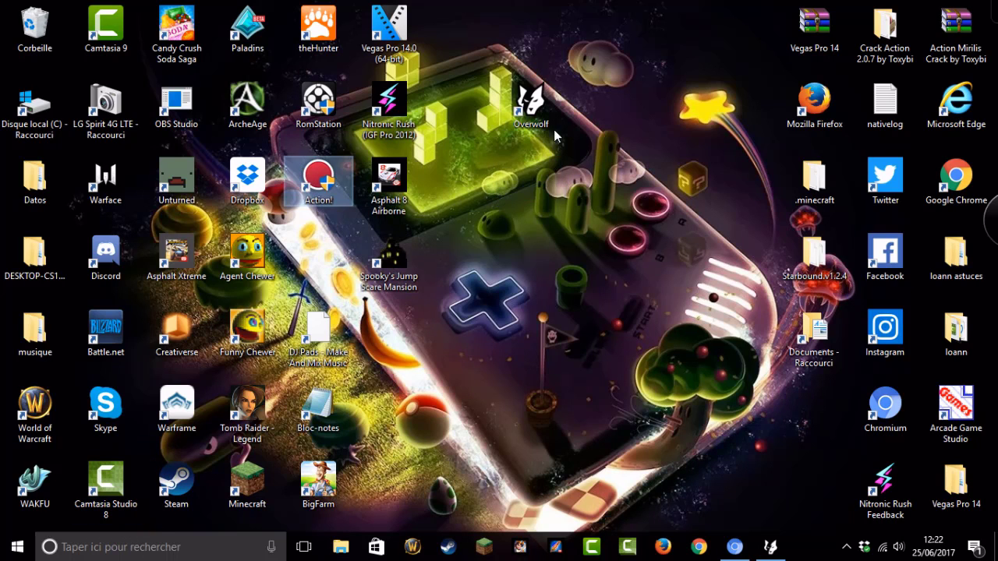
left_click_drag(538, 110, 326, 258)
left_click_drag(567, 145, 379, 328)
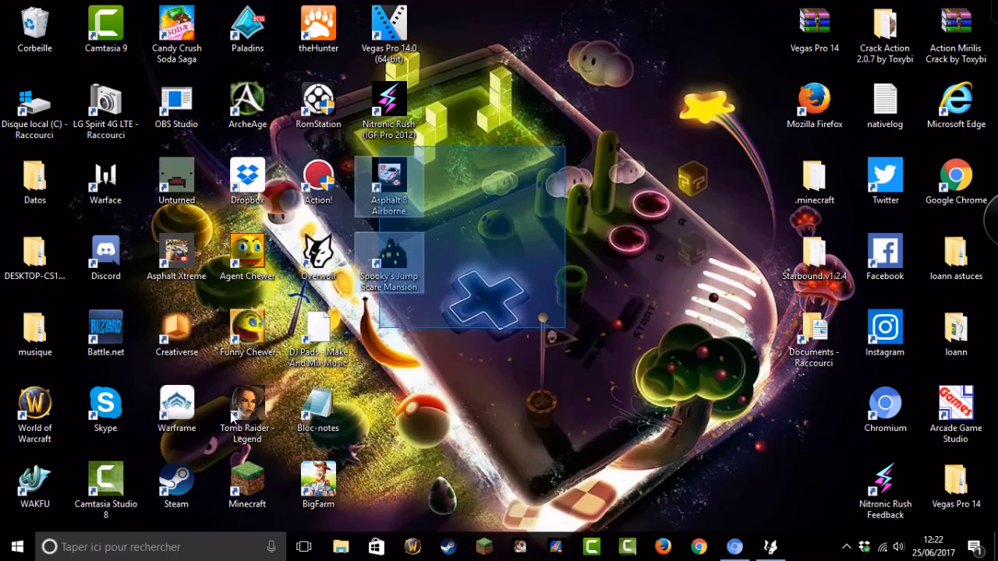
left_click_drag(232, 417, 424, 433)
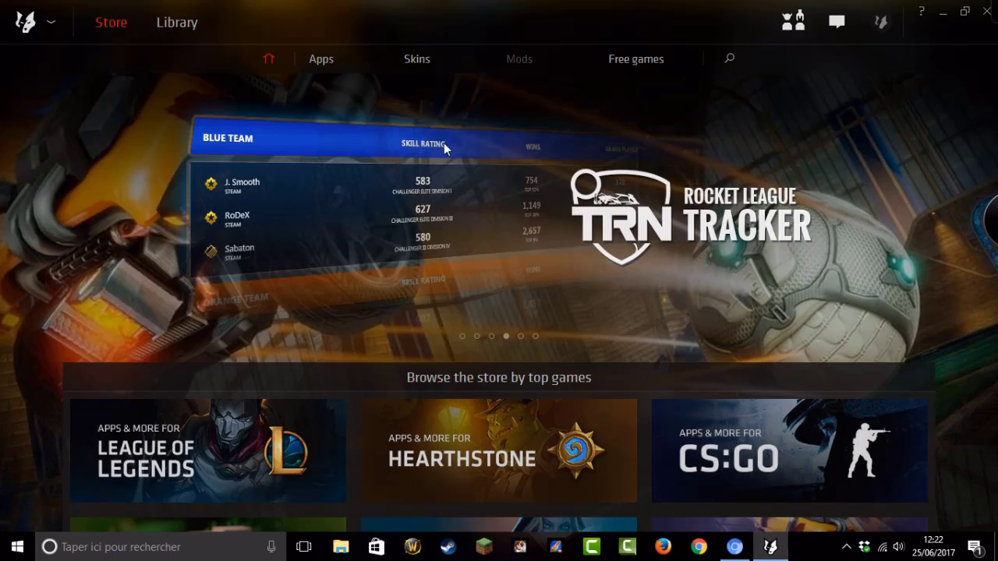
Step: Look through the Overwolf store's home page, from the top games to the featured, new and popular apps
scroll(297, 284, "down", 10)
scroll(293, 281, "up", 10)
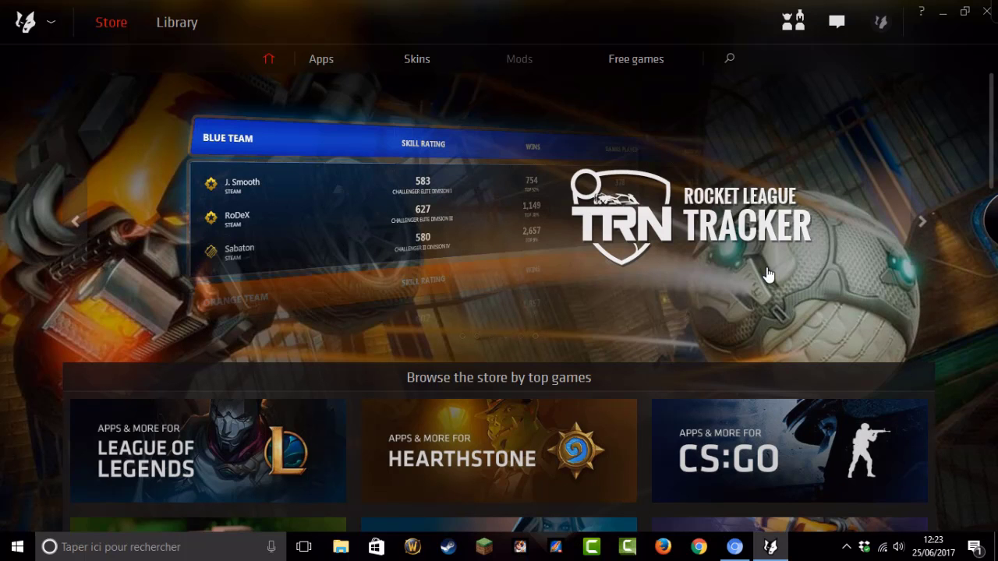
scroll(768, 274, "down", 5)
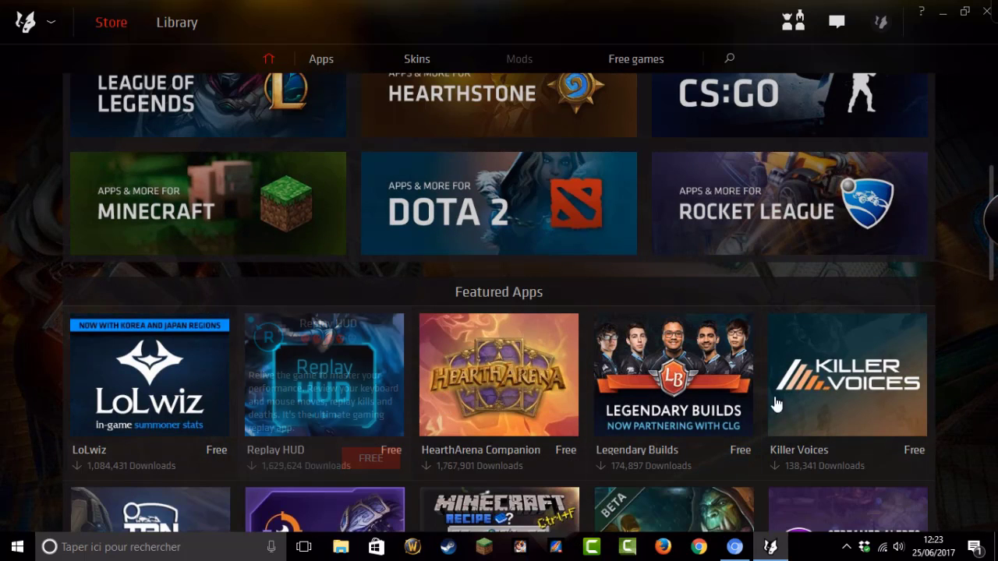
scroll(776, 403, "down", 2)
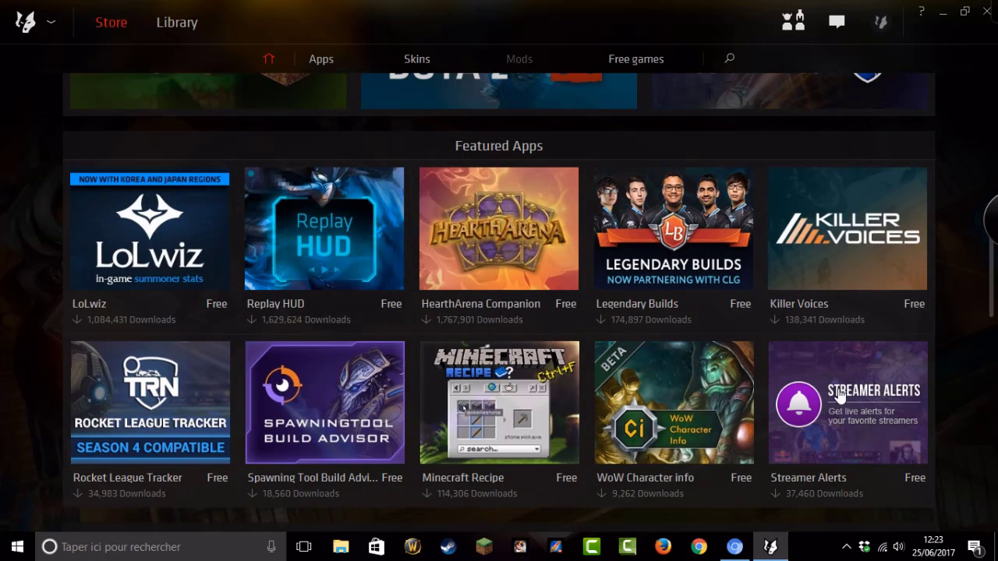
scroll(373, 339, "down", 4)
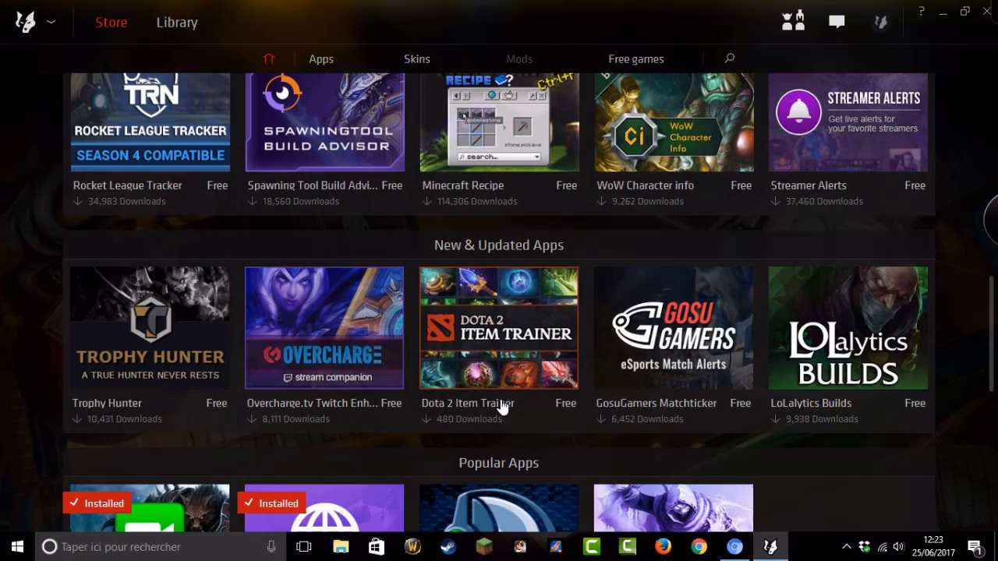
scroll(818, 335, "down", 2)
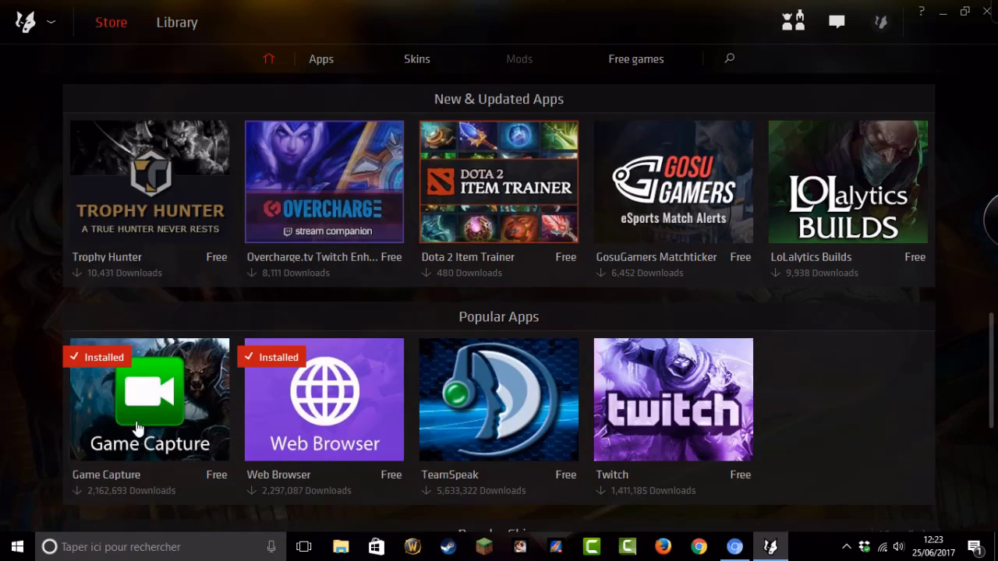
scroll(137, 428, "up", 8)
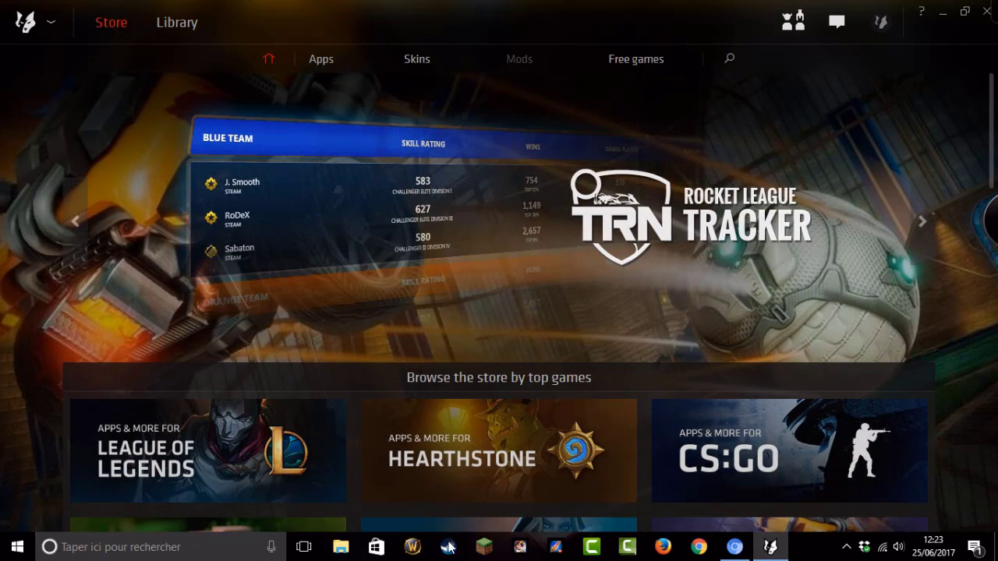
Step: Browse the store by game and look over the apps offered for CS:GO
mouse_move(312, 106)
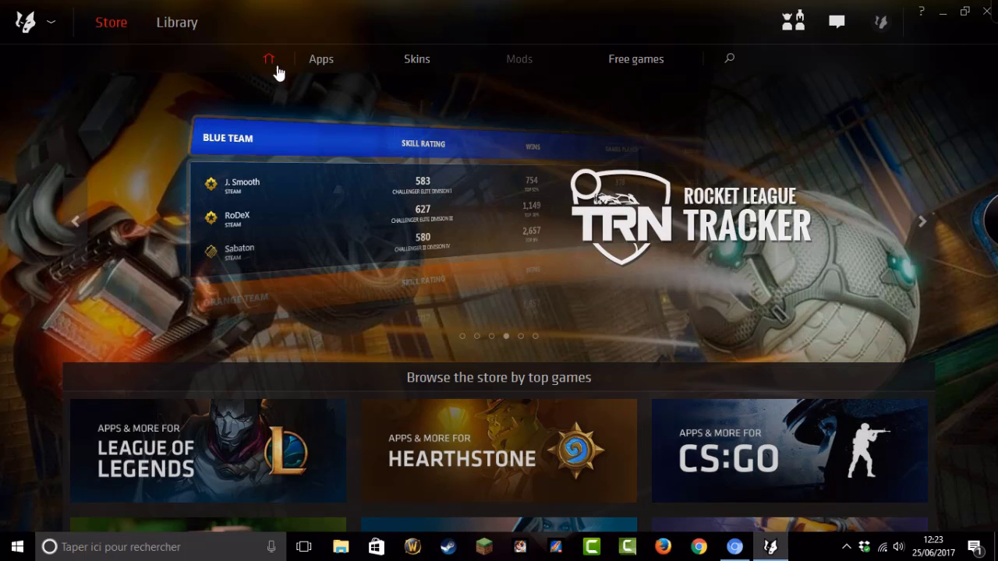
mouse_move(337, 69)
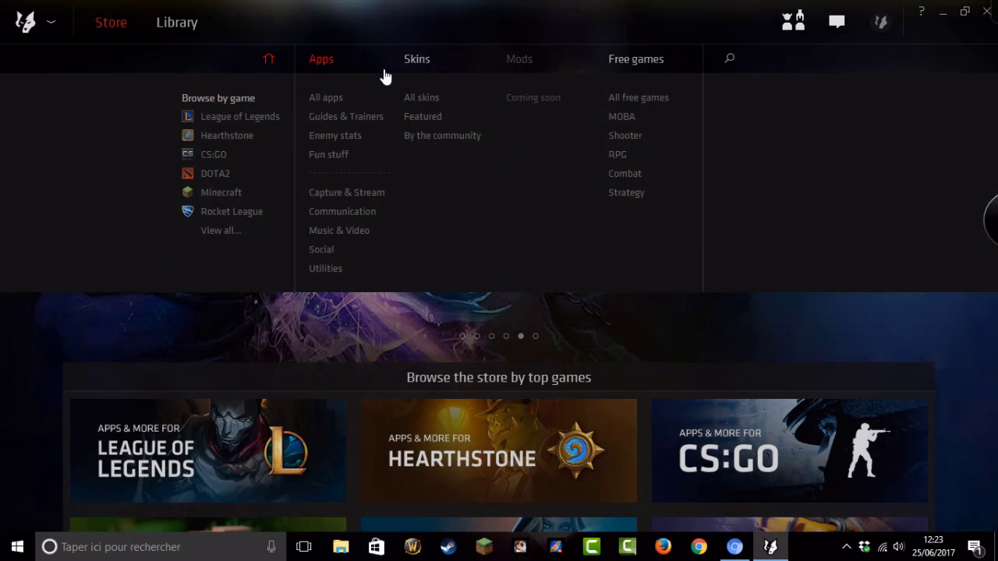
left_click(380, 125)
mouse_move(336, 60)
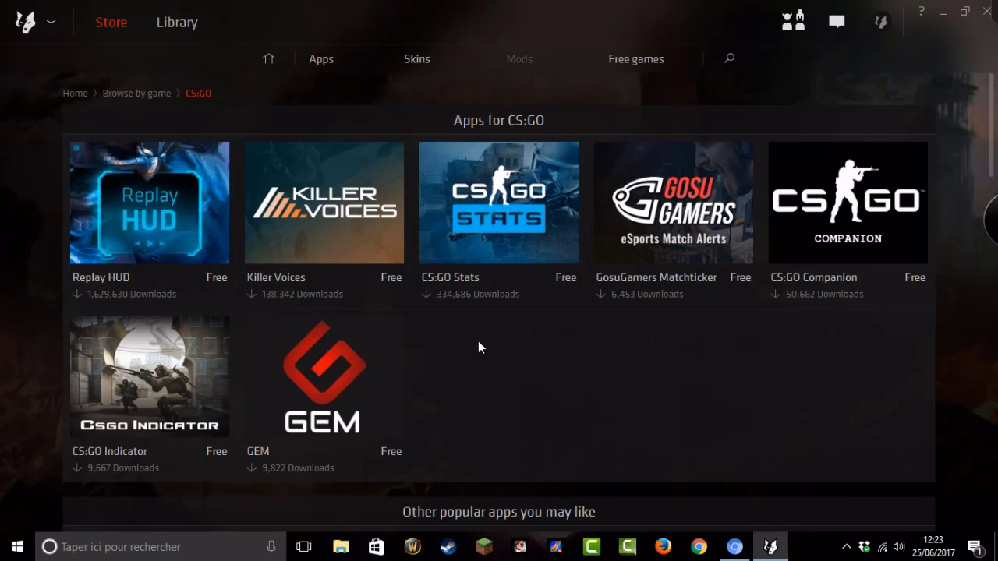
scroll(532, 234, "down", 1)
scroll(507, 234, "up", 1)
Step: Open the store's Skins section and look through the featured skins and those made by the community
mouse_move(483, 223)
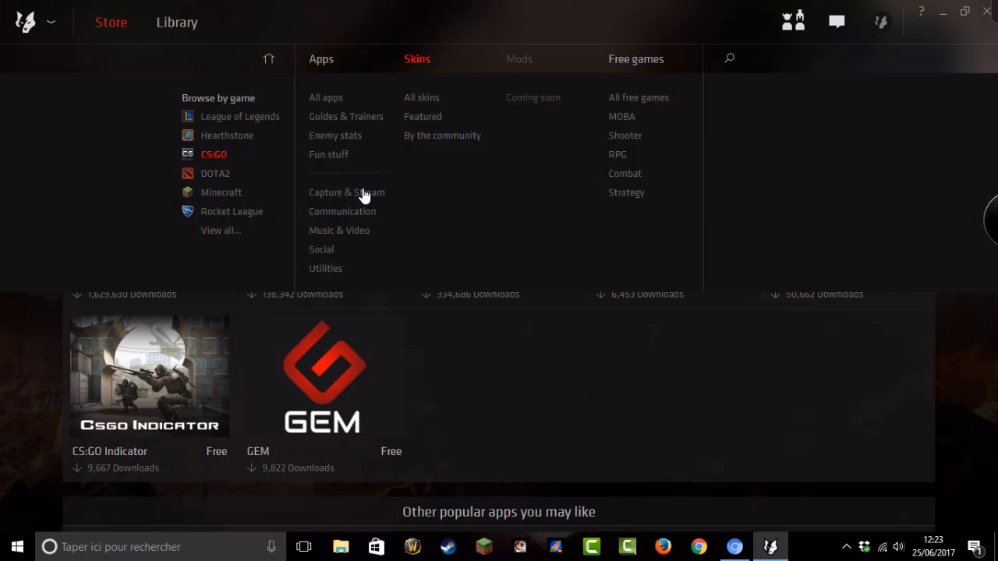
left_click(419, 134)
mouse_move(425, 381)
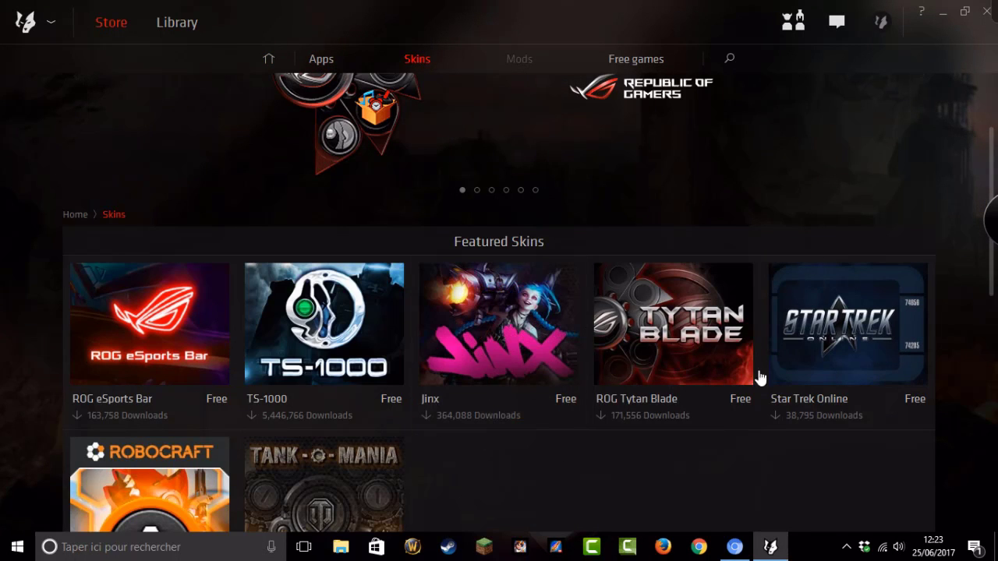
scroll(640, 406, "down", 5)
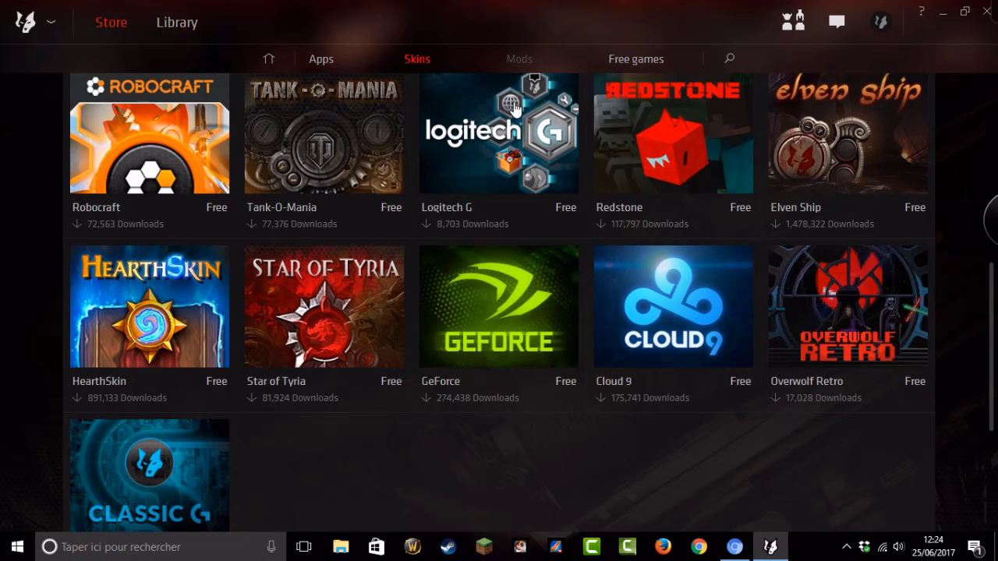
mouse_move(993, 218)
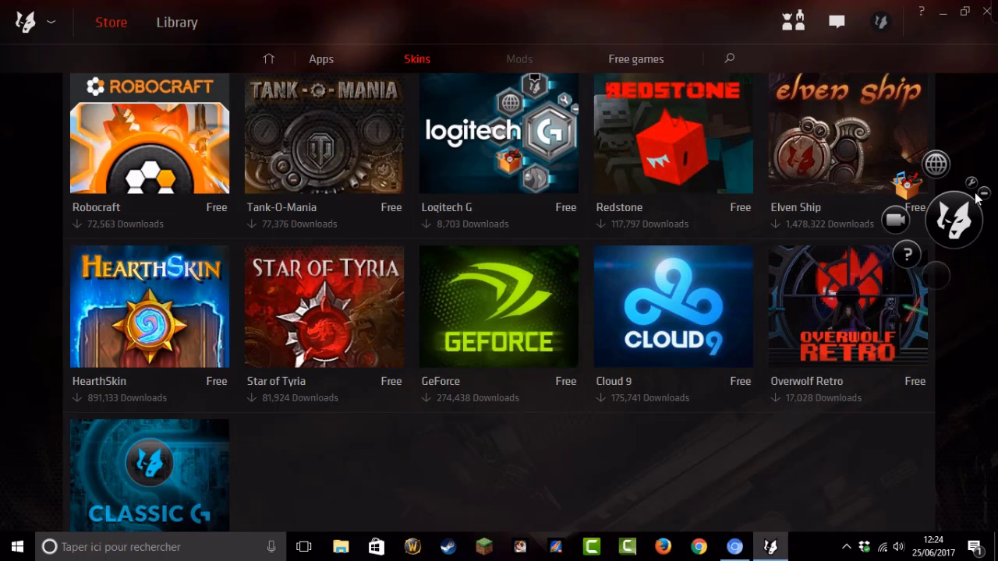
scroll(753, 404, "down", 3)
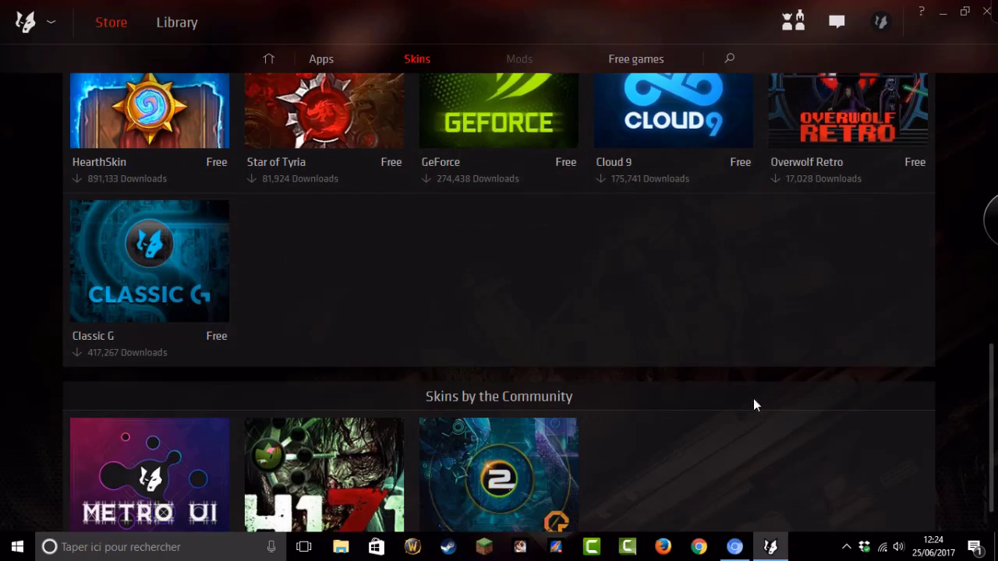
scroll(249, 296, "down", 1)
scroll(380, 382, "up", 8)
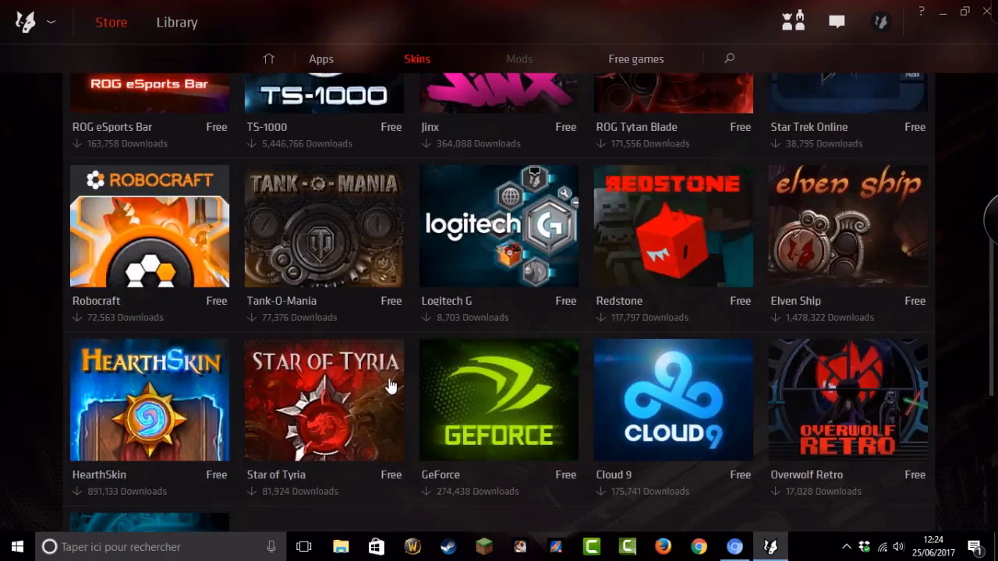
Step: Open the store's Free games section and look through the featured games
mouse_move(517, 61)
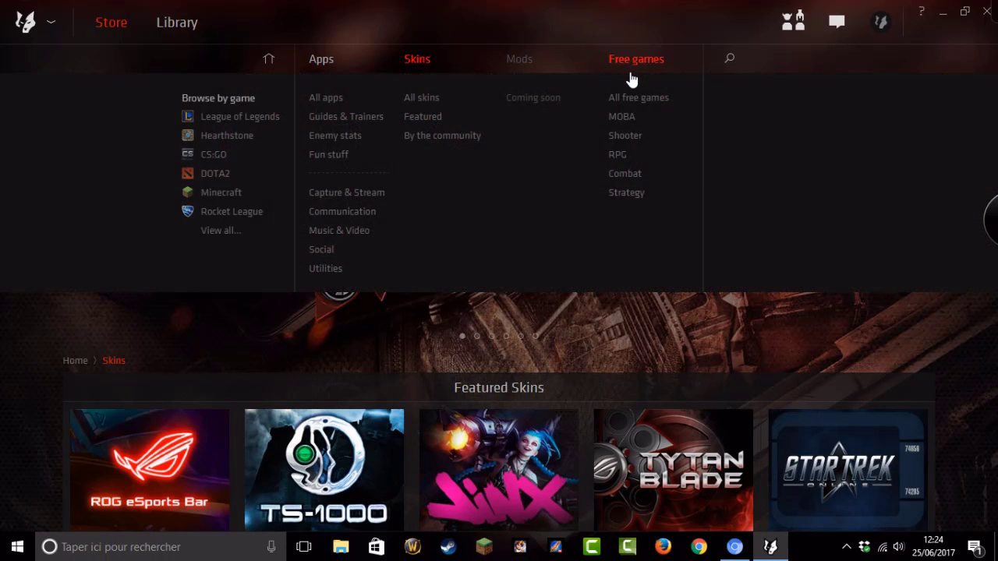
left_click(631, 74)
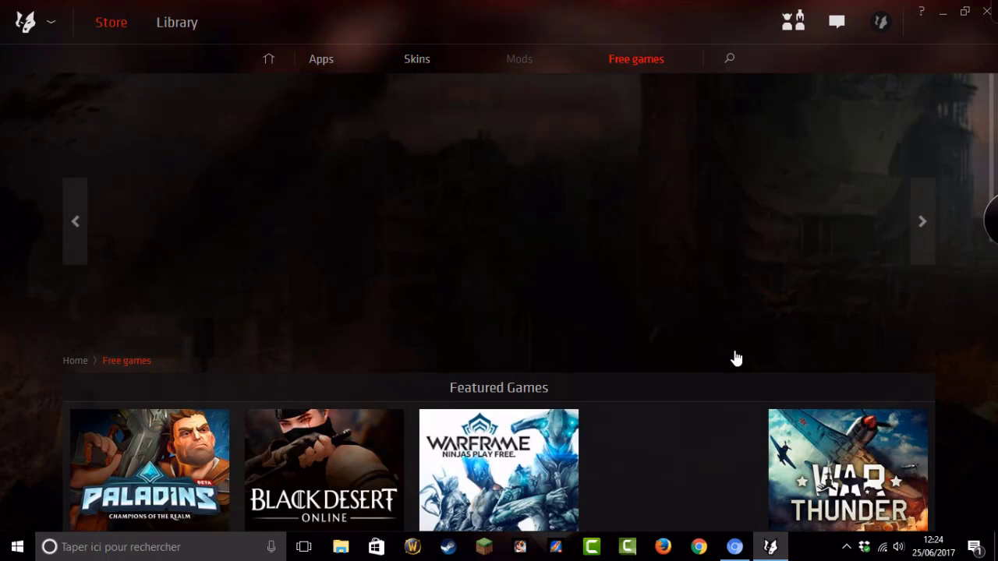
scroll(737, 358, "down", 4)
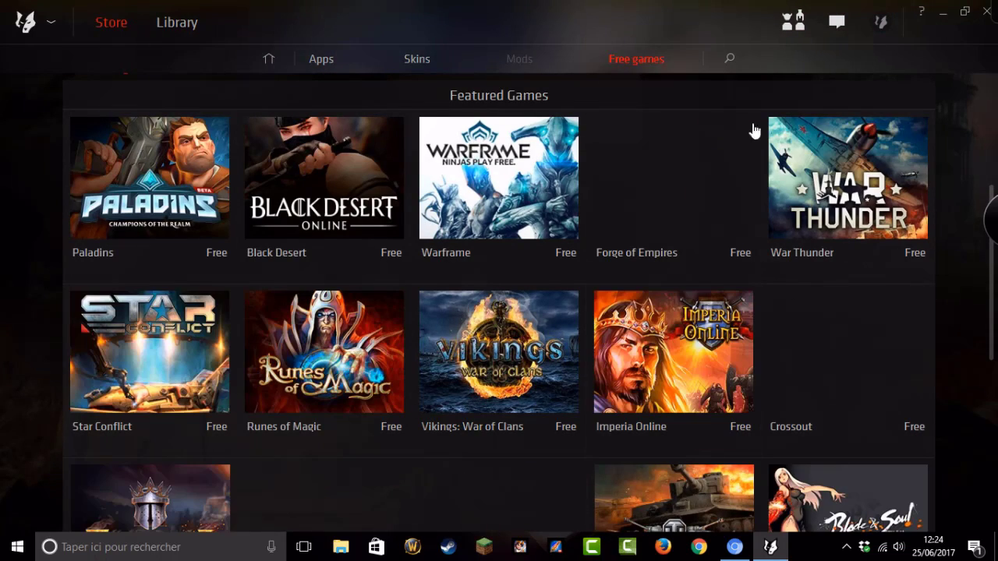
scroll(468, 233, "down", 4)
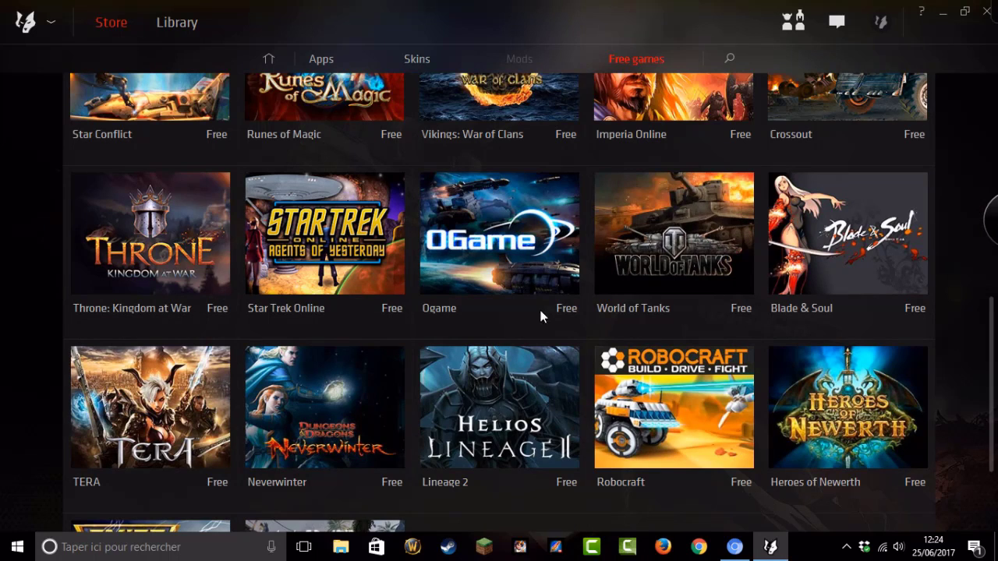
scroll(479, 417, "down", 2)
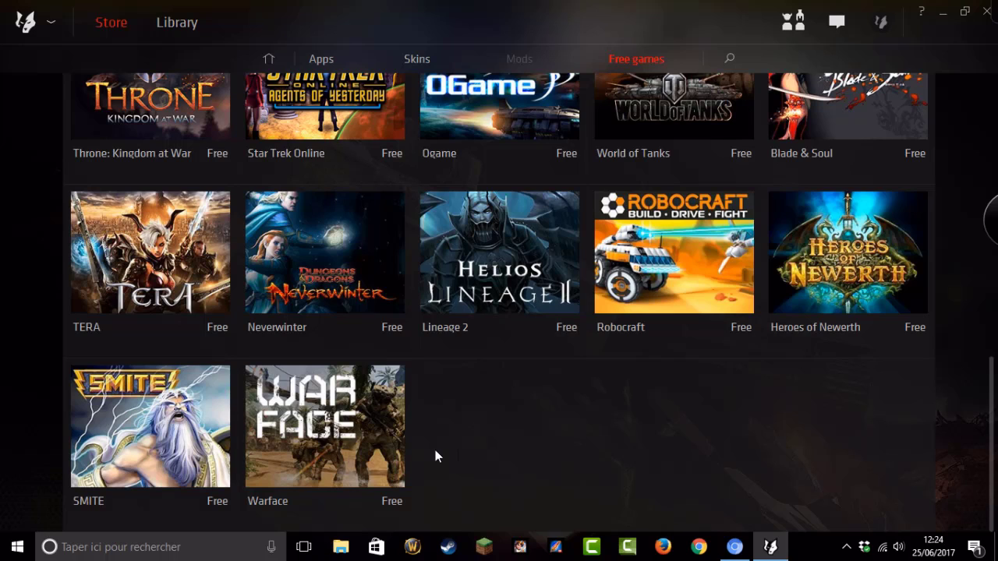
scroll(517, 406, "up", 7)
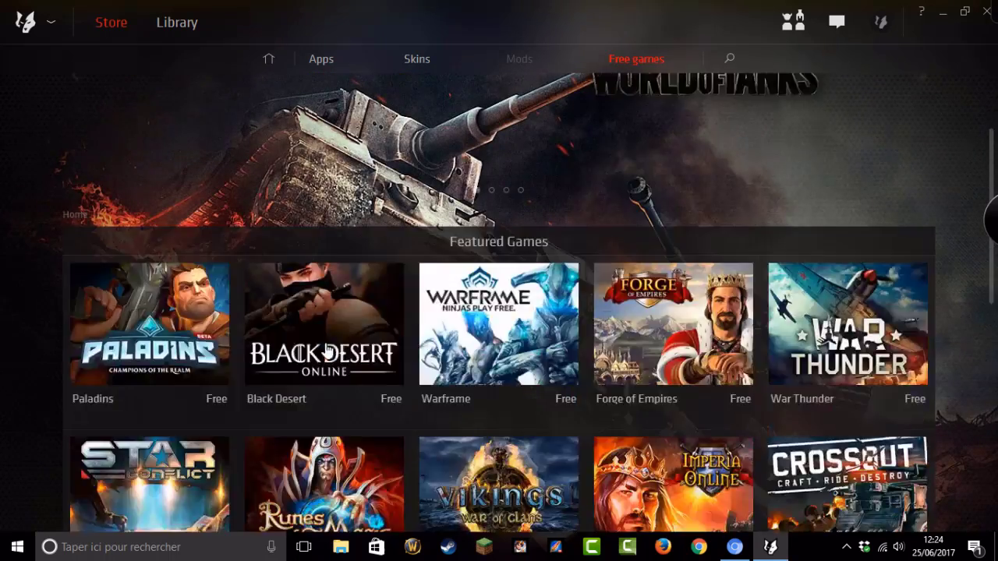
scroll(326, 352, "down", 2)
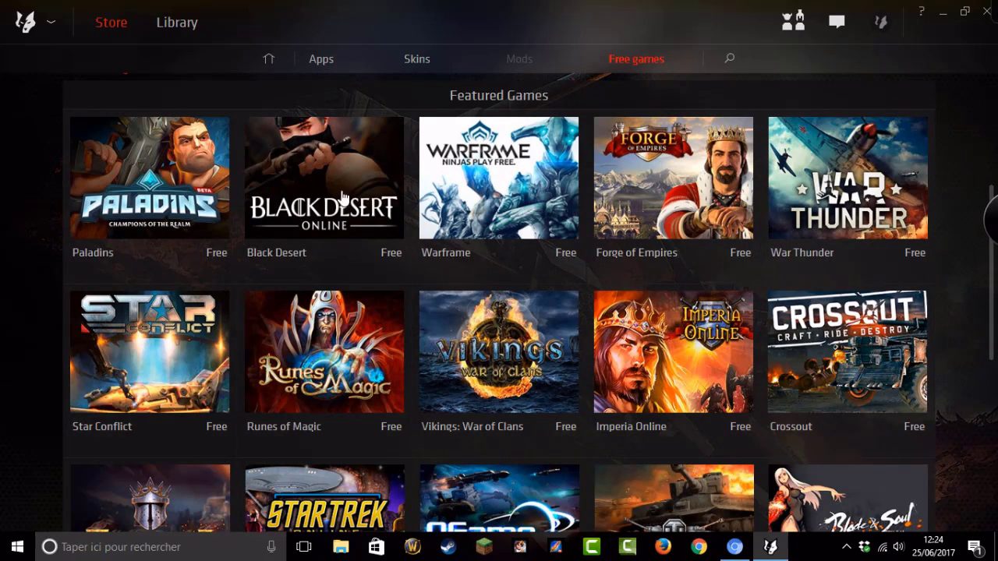
mouse_move(634, 244)
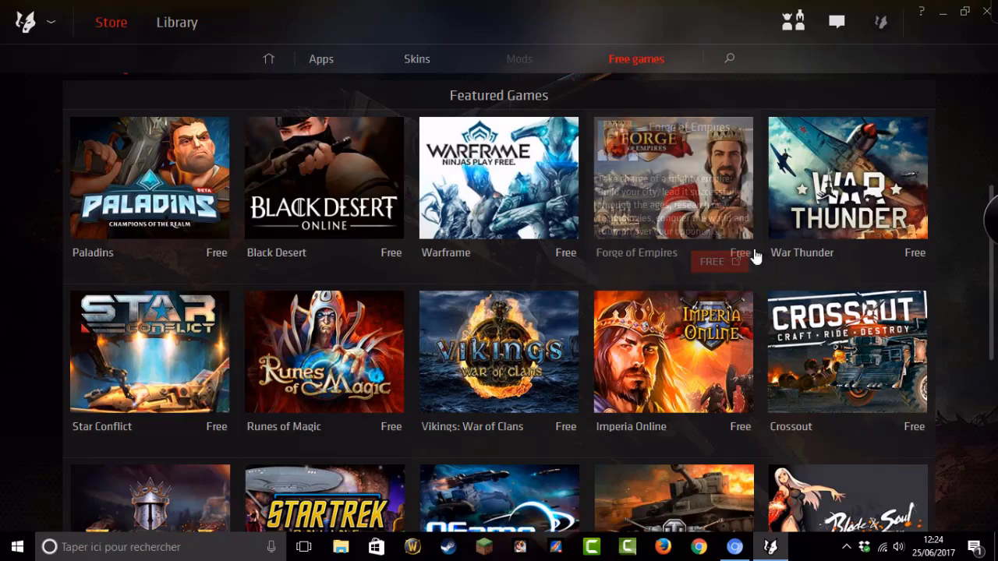
scroll(47, 416, "down", 5)
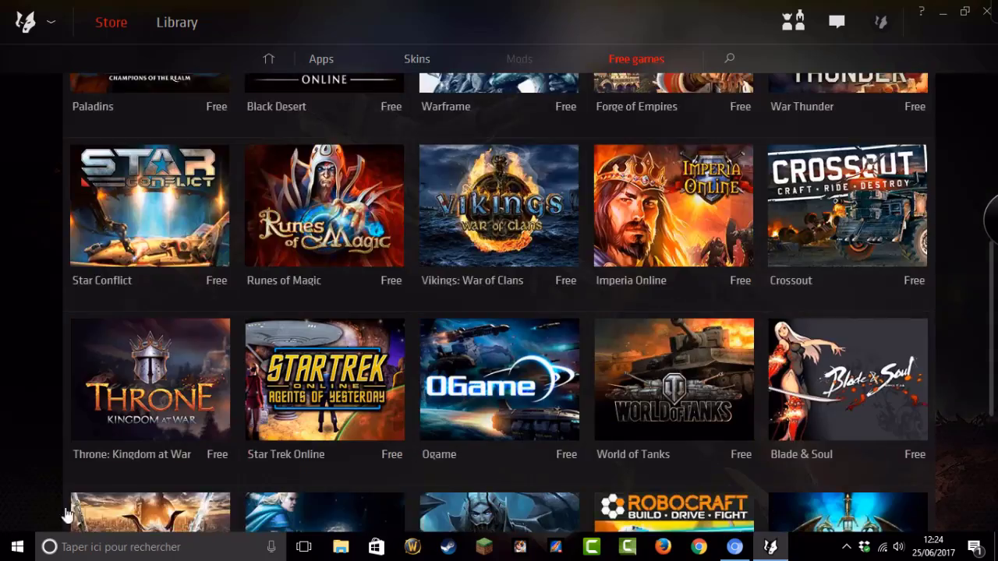
scroll(642, 428, "up", 4)
scroll(908, 232, "up", 4)
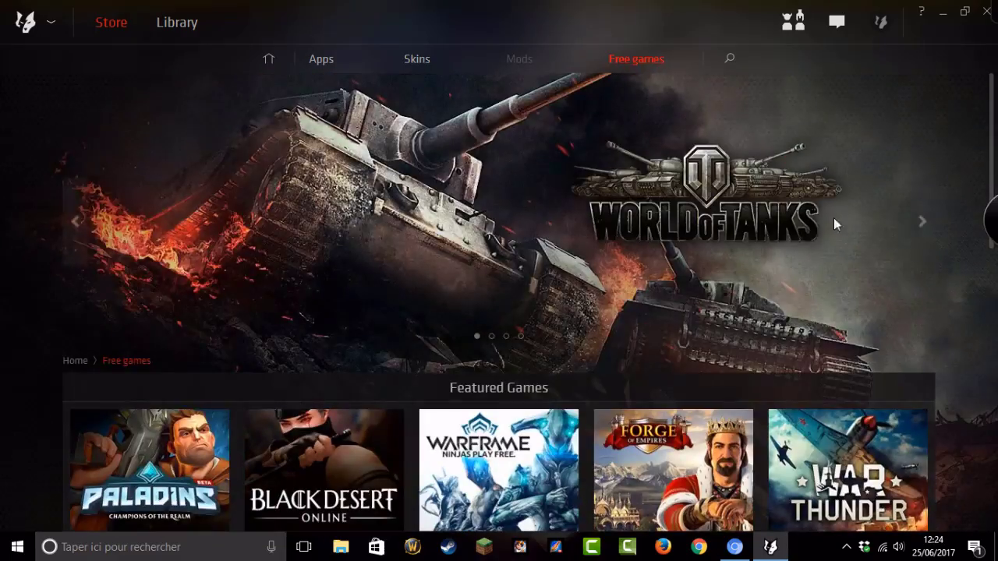
Step: Open the store's search, and switch to the games list in the Library
mouse_move(730, 62)
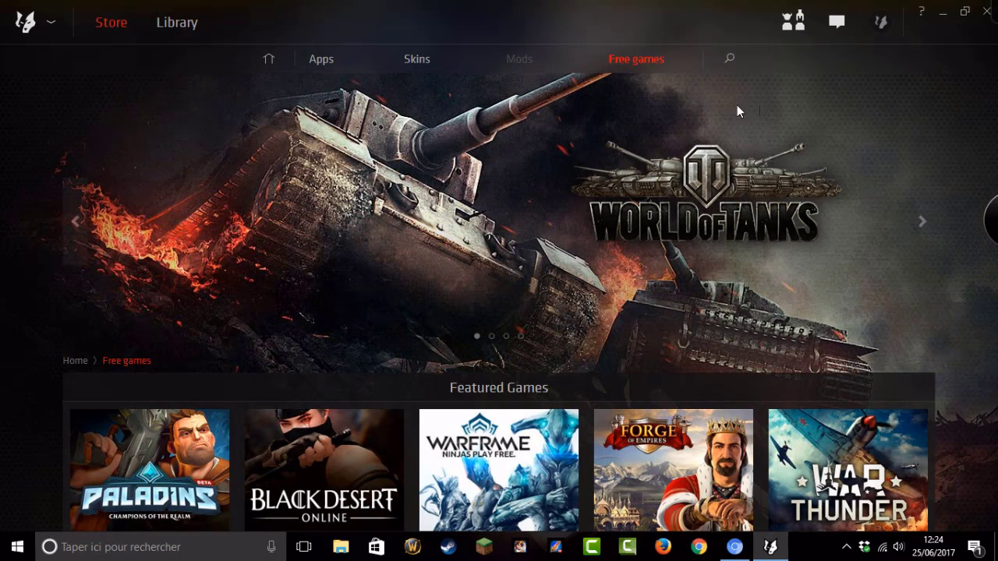
left_click(733, 67)
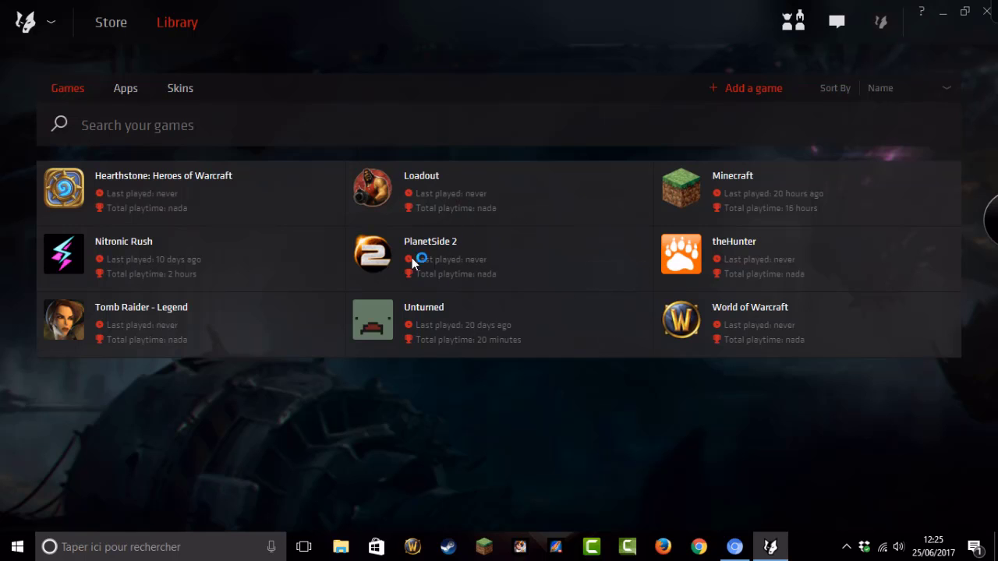
left_click(943, 11)
left_click_drag(523, 15, 667, 374)
left_click(770, 546)
Step: Show the apps in the Library and examine the installed ones
left_click(125, 91)
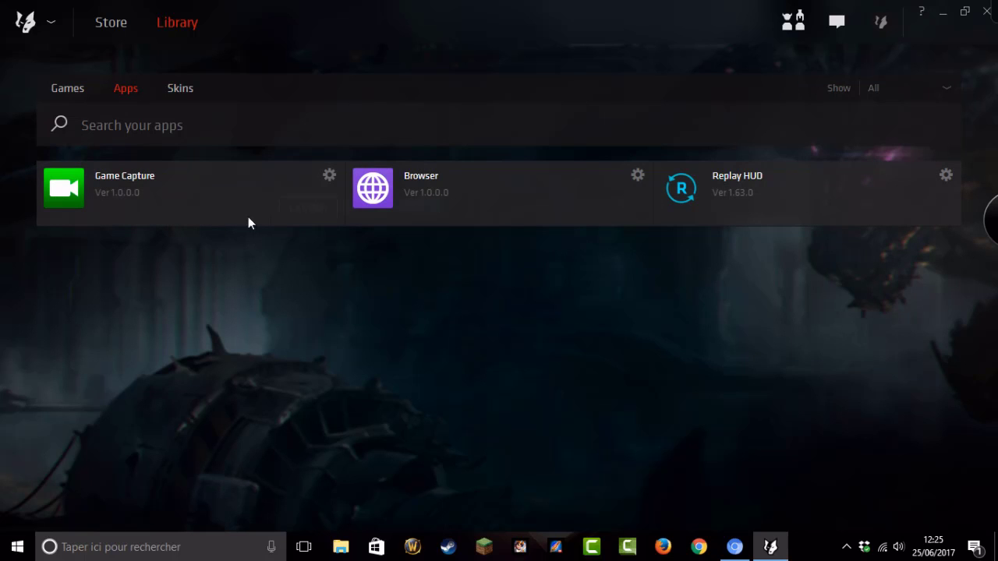
mouse_move(213, 171)
mouse_move(798, 200)
Step: Show the games in the Library and scan the computer for games to add
left_click(70, 82)
left_click(753, 89)
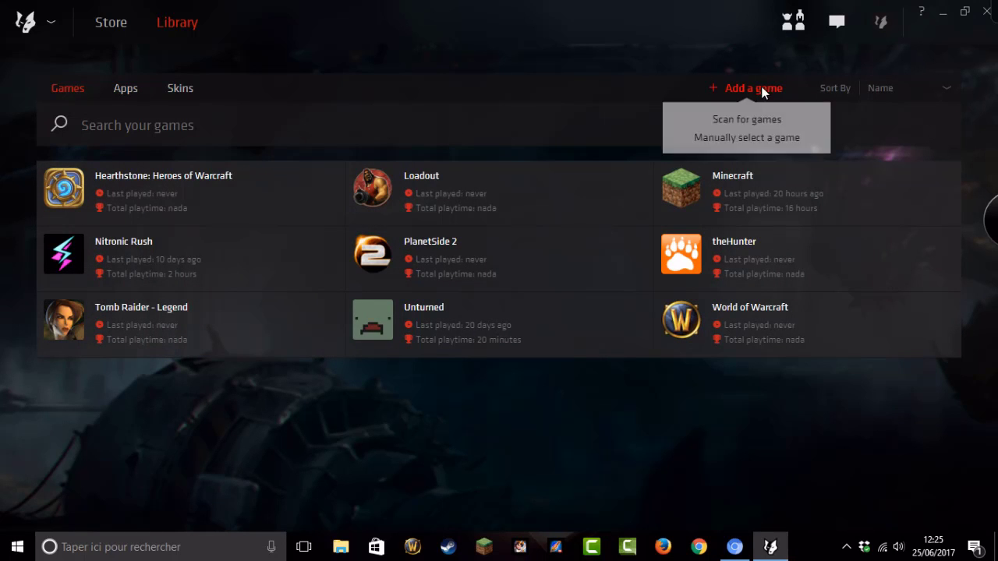
left_click(750, 119)
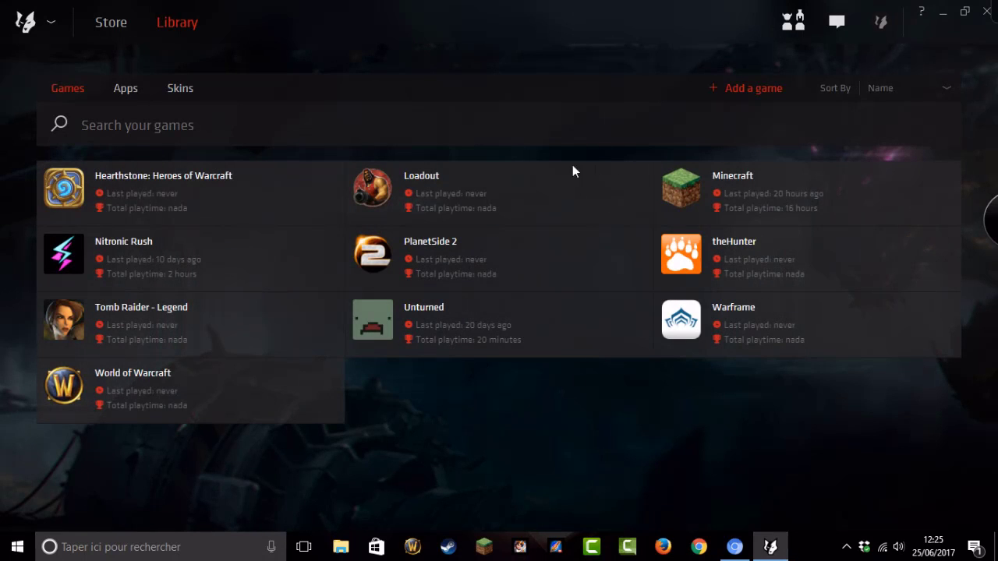
Step: Show the skins in the Library and open the Overwolf chat app's page from the friends feature
left_click(179, 88)
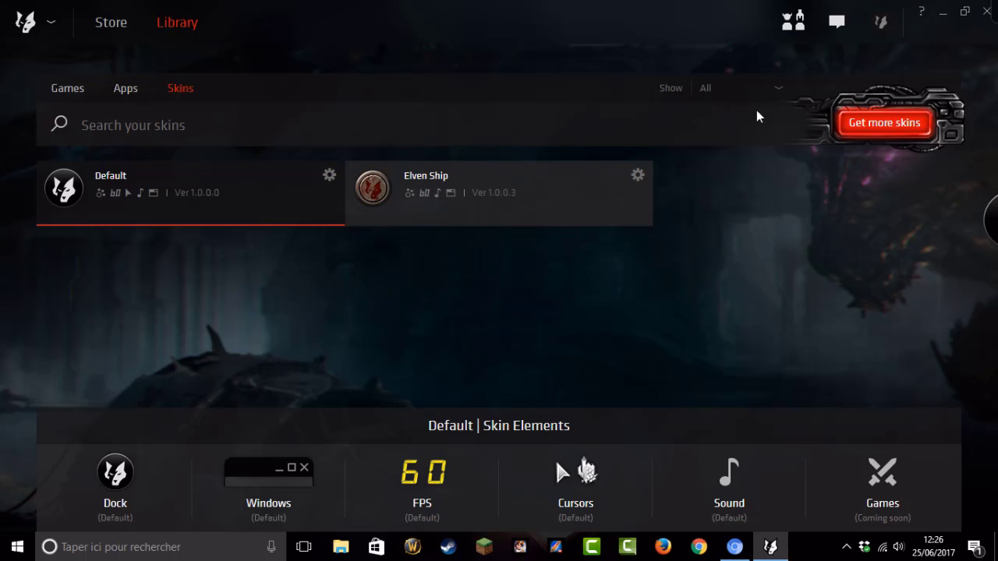
left_click(810, 23)
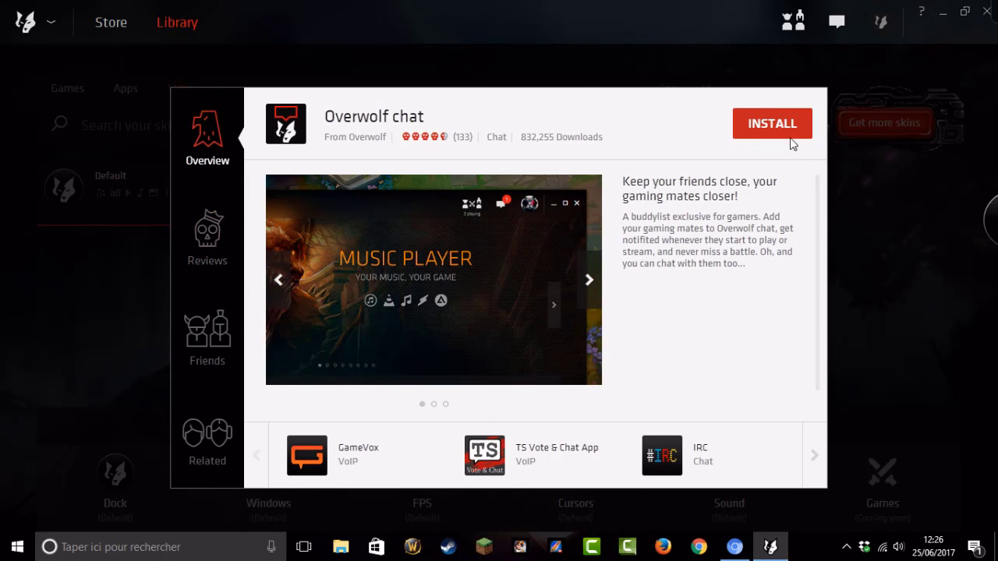
double_click(696, 21)
double_click(624, 54)
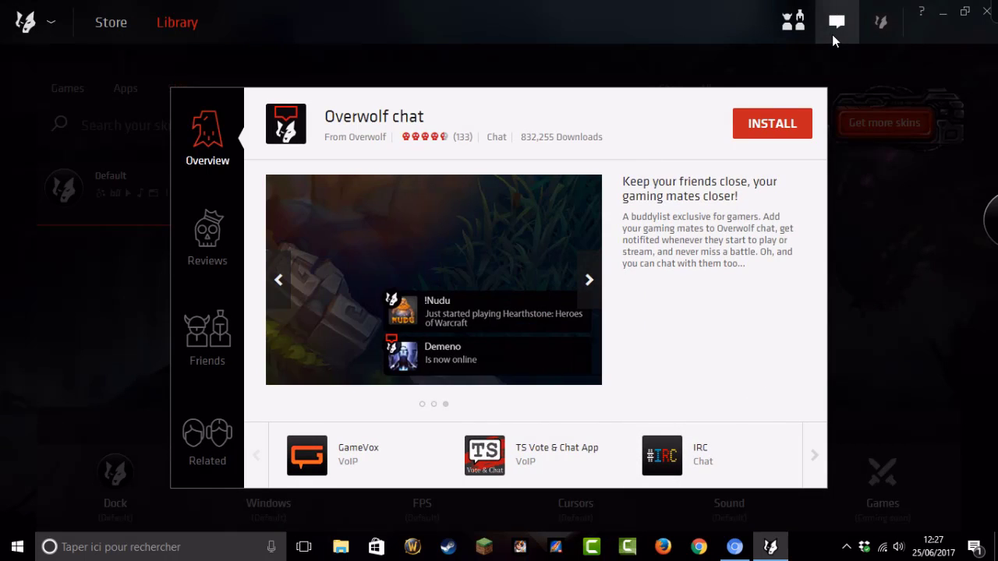
Step: Open the Chat window and close it again, and look at the account options
left_click(832, 34)
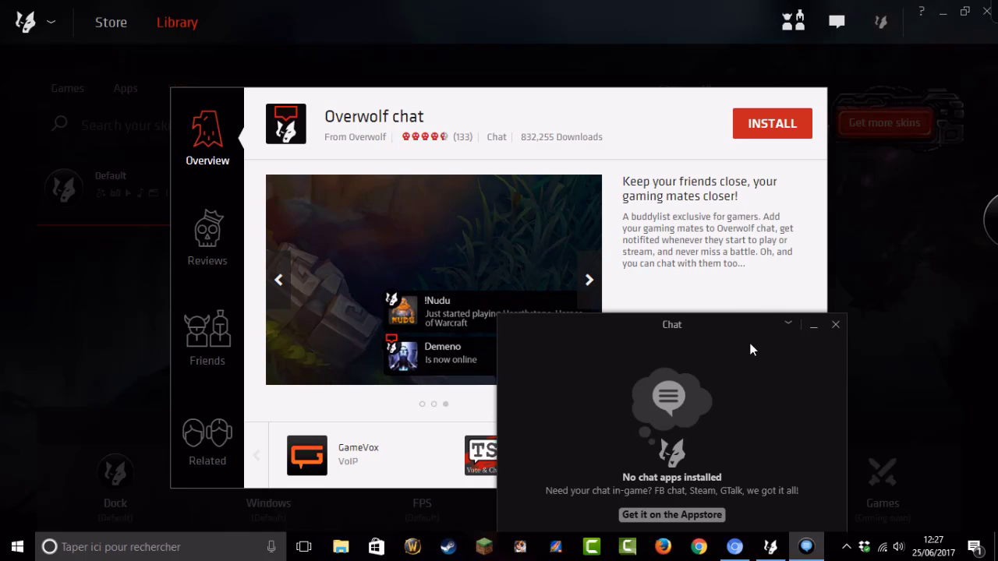
left_click_drag(751, 347, 681, 197)
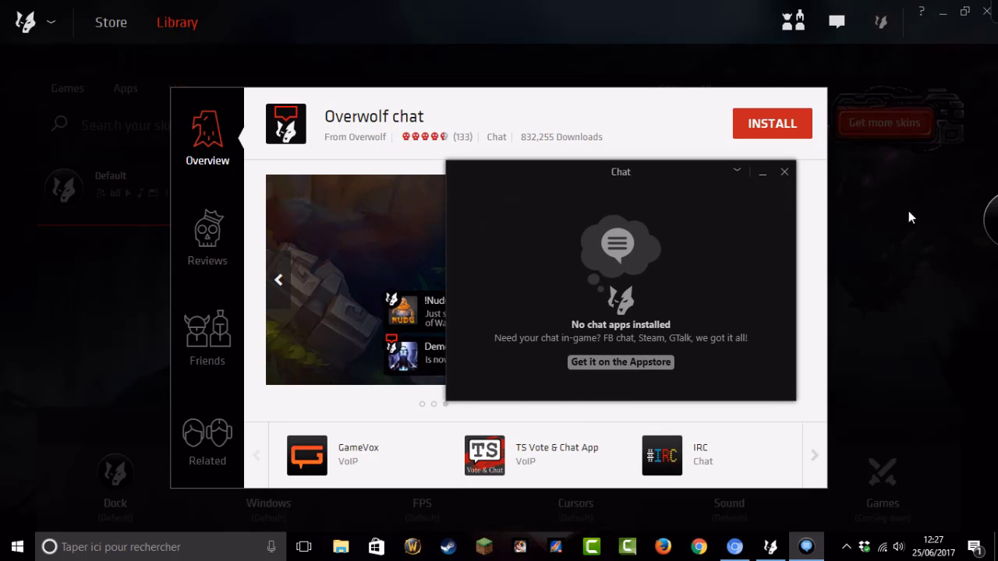
left_click(785, 172)
left_click(875, 35)
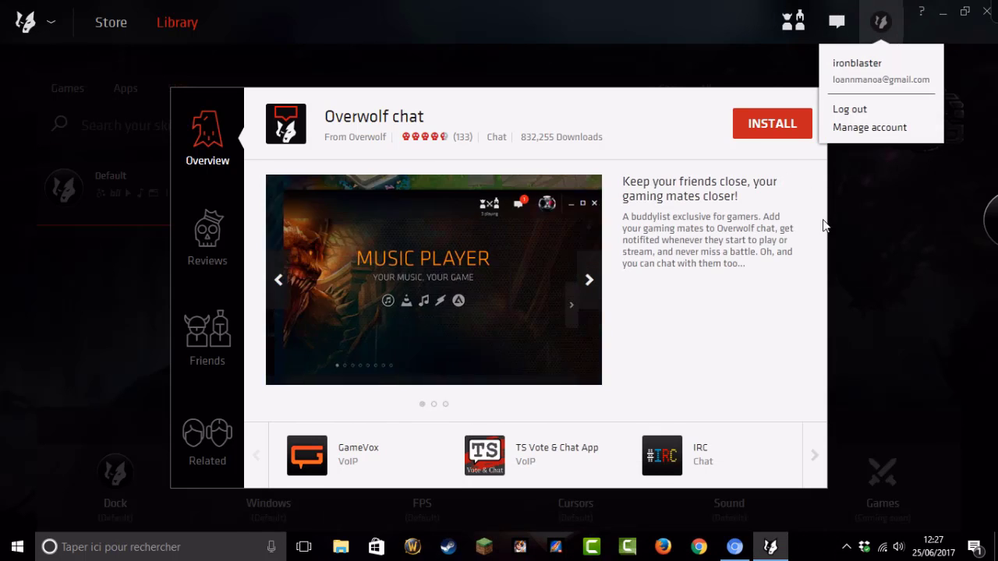
left_click(679, 30)
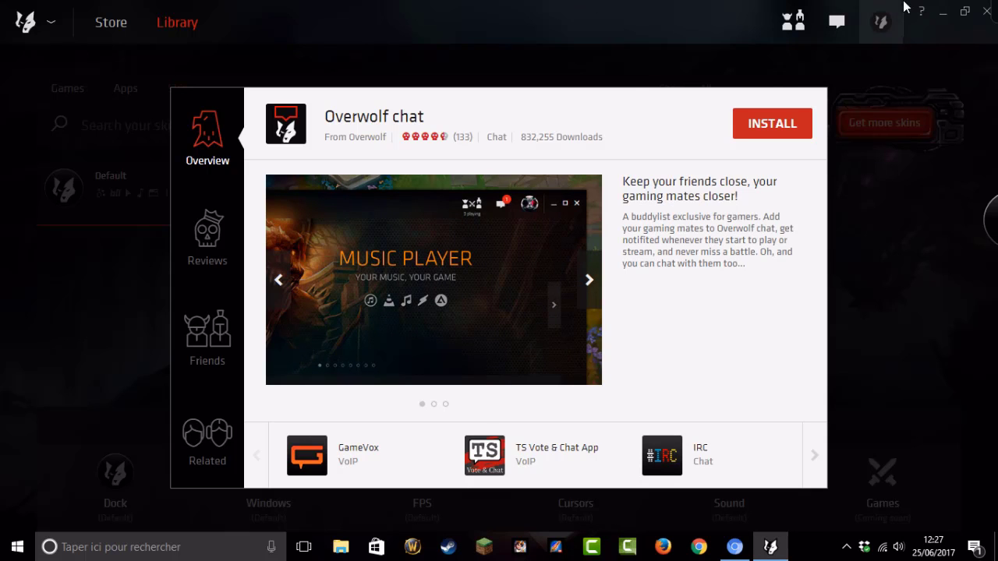
Step: Minimize the Overwolf window and reveal the Overwolf dock on the desktop
left_click(942, 11)
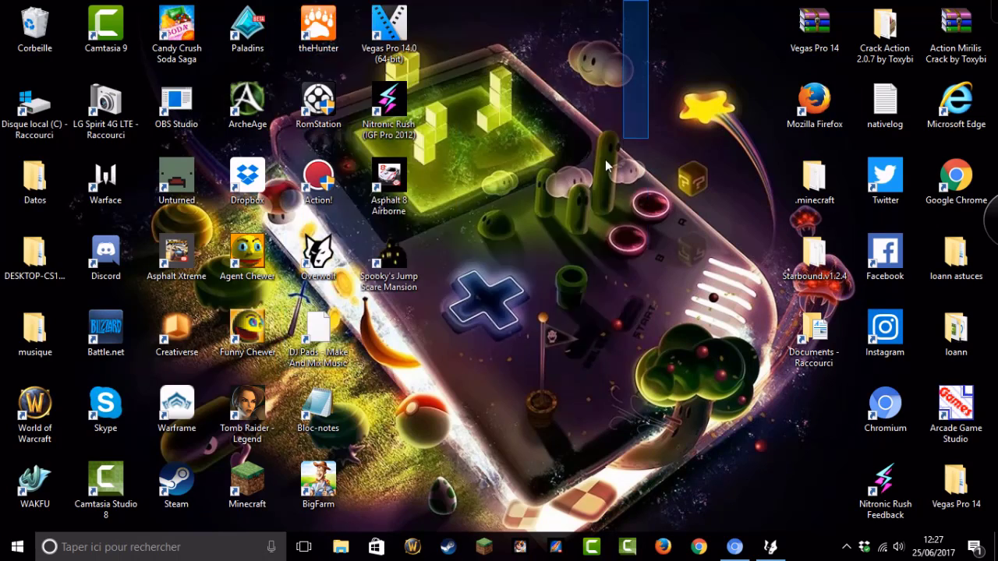
left_click_drag(649, 2, 708, 355)
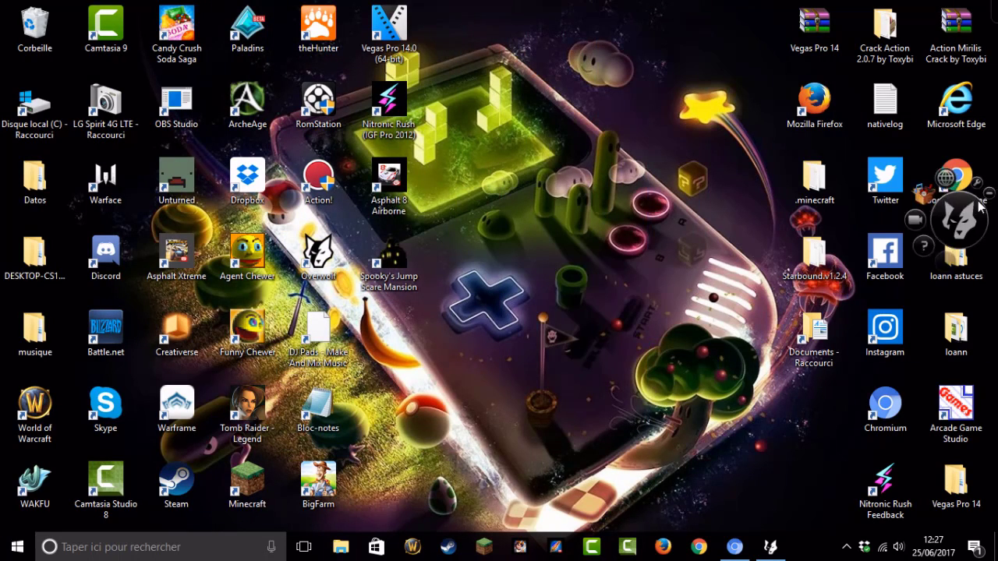
left_click(955, 219)
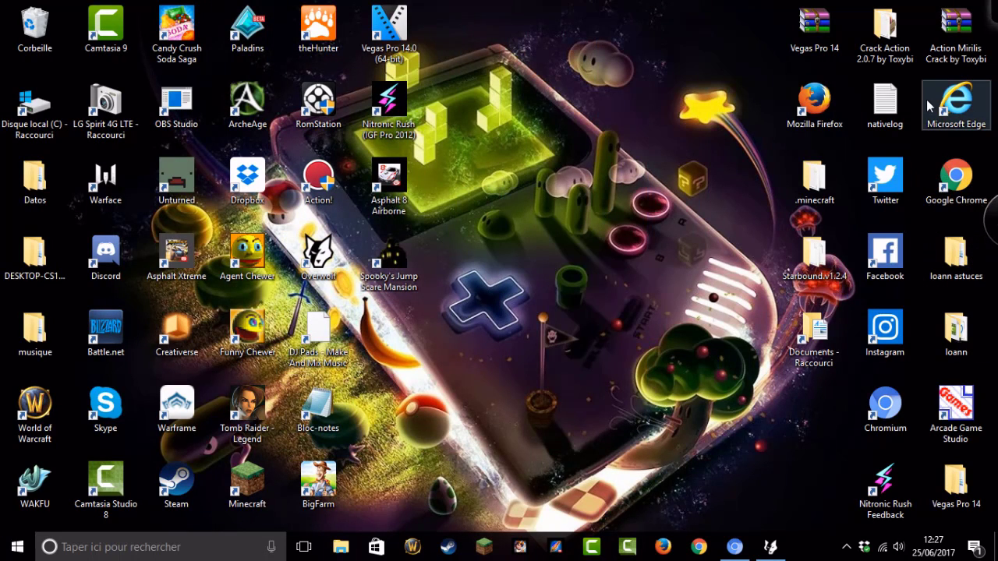
left_click_drag(997, 231, 971, 301)
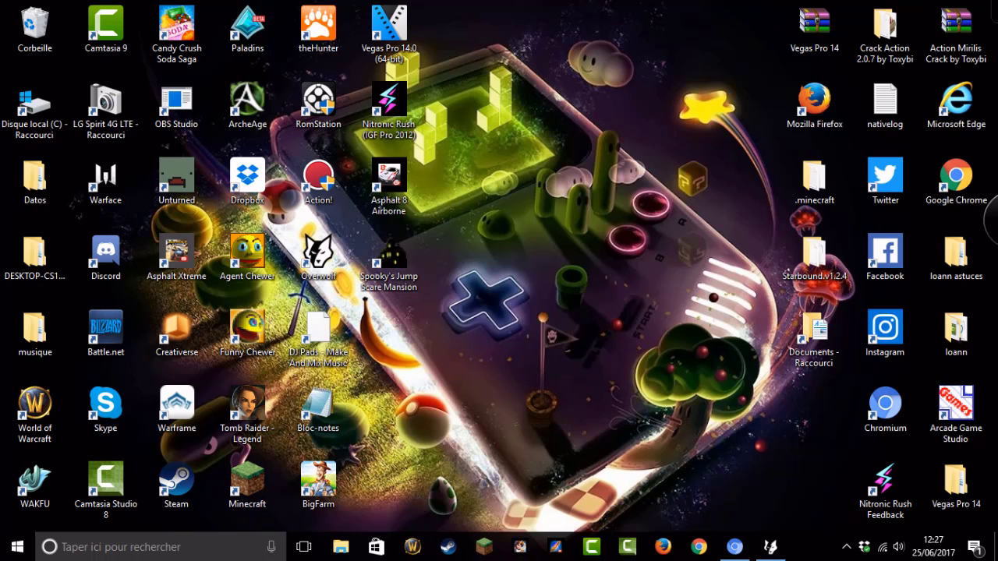
Step: Open Overwolf's settings from the dock, look through the FPS and language options, and save the settings
mouse_move(953, 220)
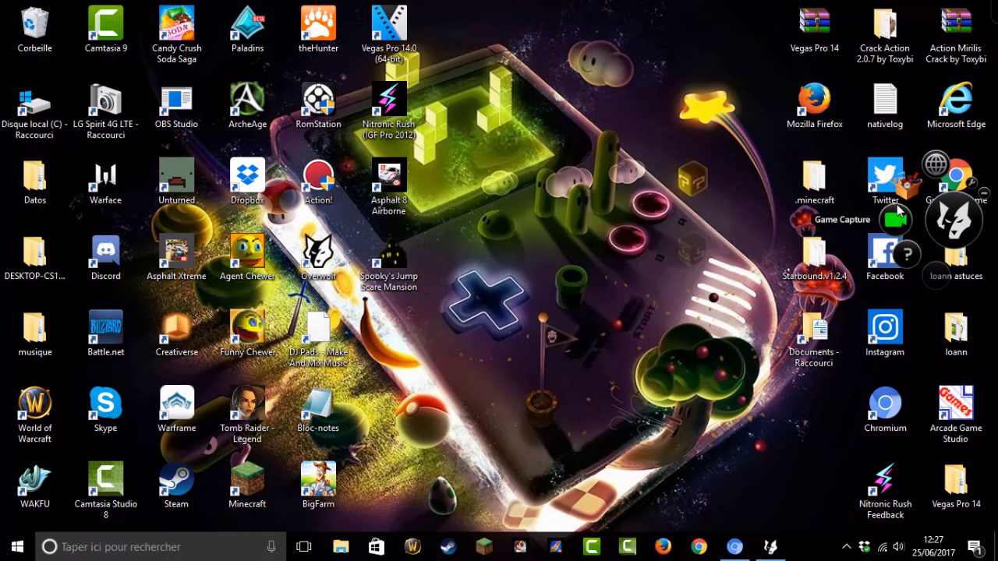
left_click(974, 185)
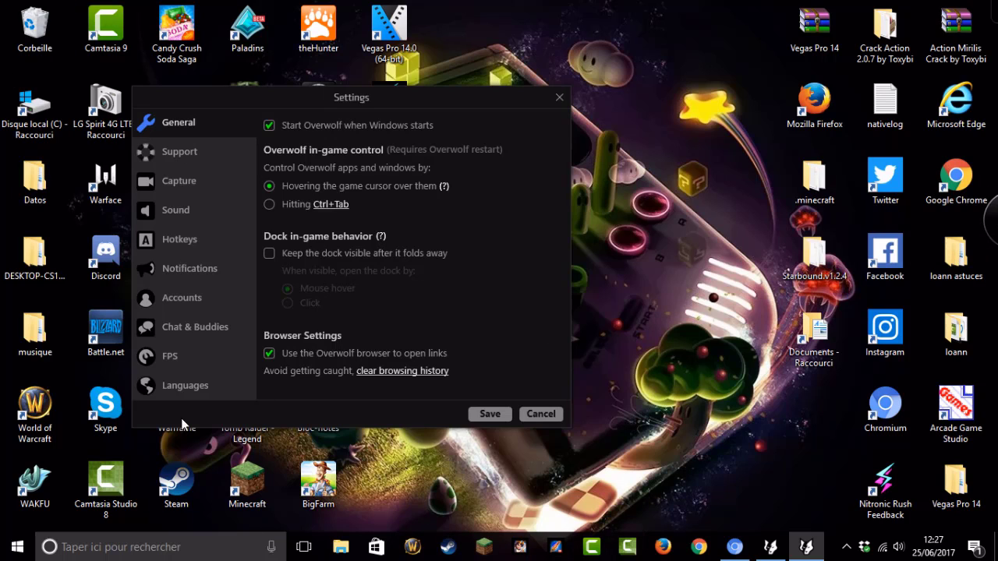
left_click(181, 384)
left_click(184, 361)
left_click(198, 388)
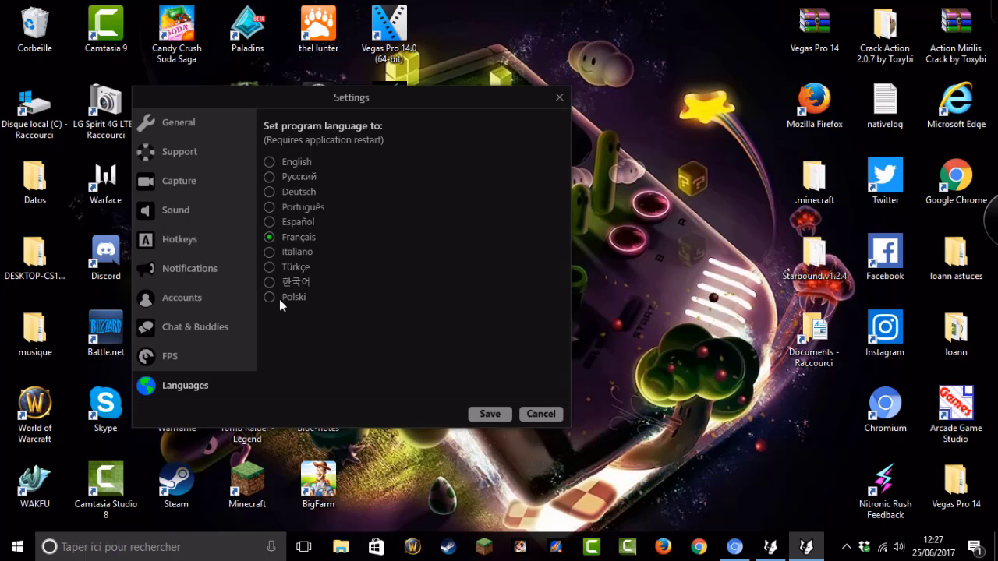
left_click(480, 414)
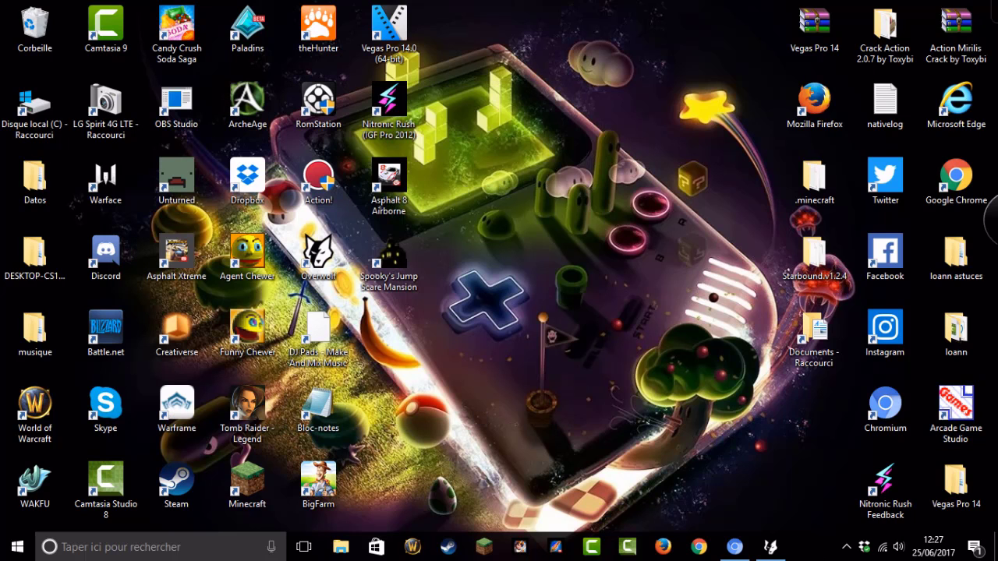
Step: Reopen the settings from the dock and look through the support, capture, sound, hotkey, notification, FPS and account options
left_click(973, 189)
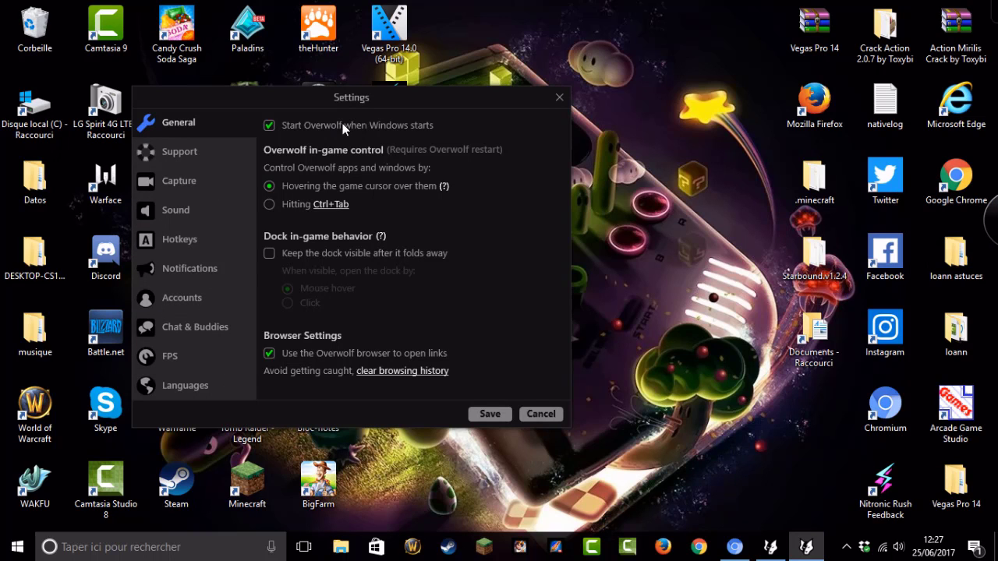
left_click(235, 160)
left_click(227, 184)
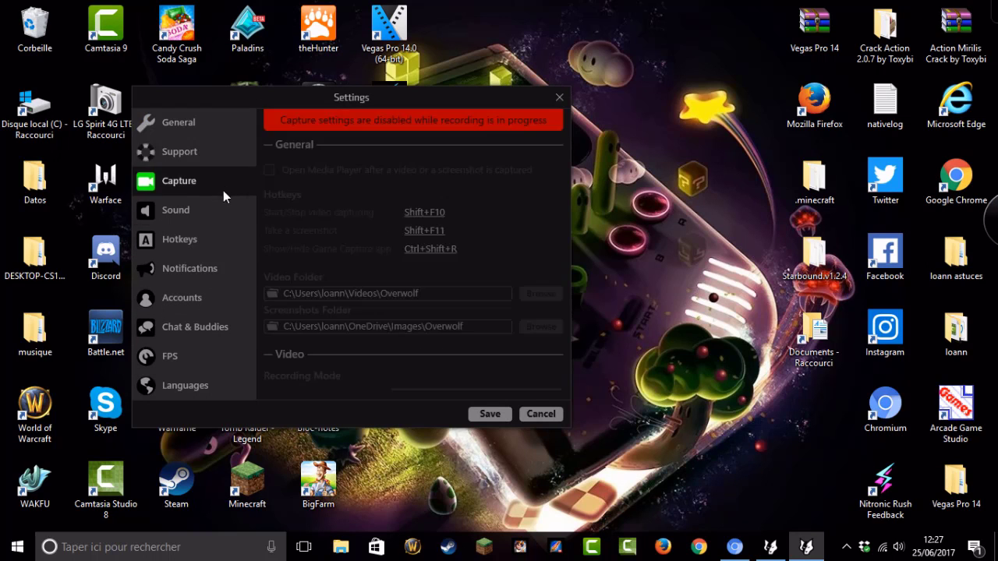
left_click(215, 211)
left_click(199, 242)
left_click(195, 268)
left_click(206, 356)
left_click(211, 296)
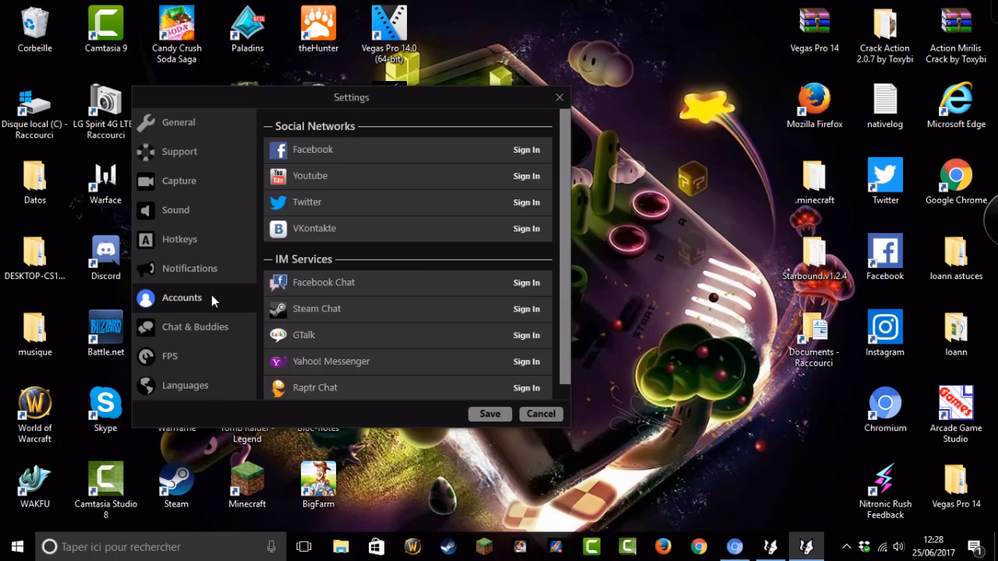
Step: Look again at the support, capture, hotkey, FPS and account options, and close the settings
left_click(209, 241)
left_click(216, 154)
left_click(223, 181)
left_click(220, 240)
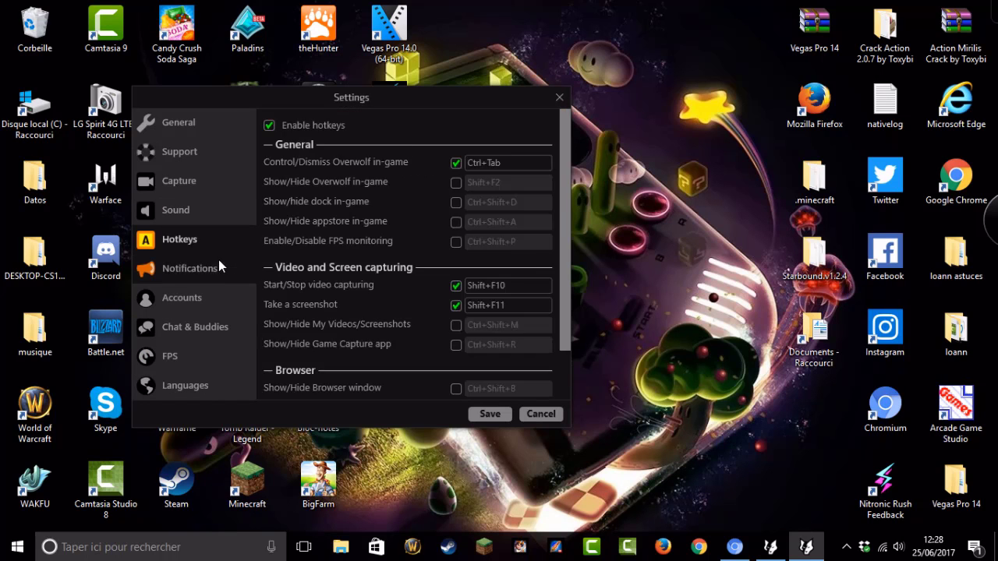
left_click(215, 298)
left_click(210, 357)
left_click(215, 298)
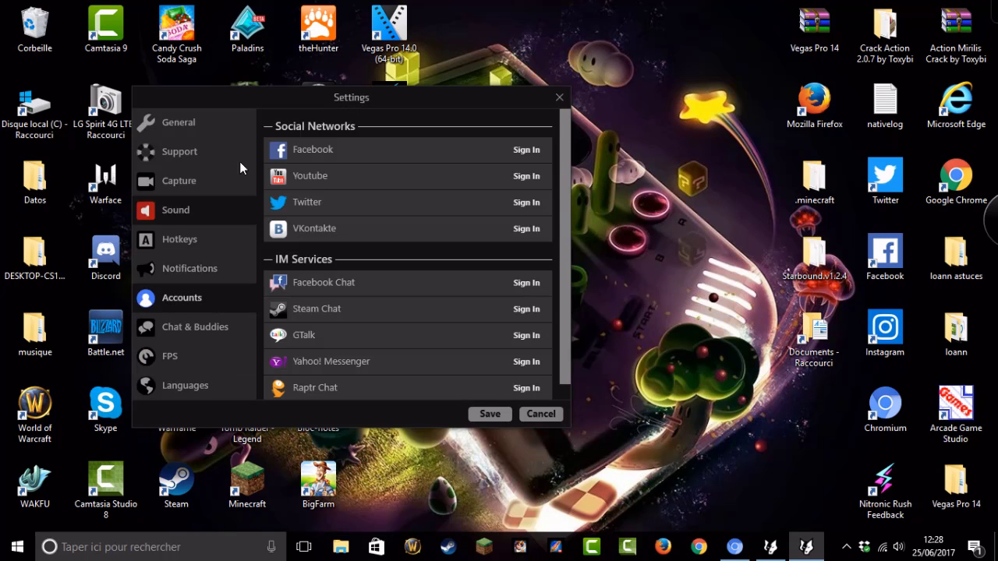
left_click(559, 97)
Step: Bring back the main Overwolf window and close the Overwolf chat page to return to the skins list
left_click(770, 546)
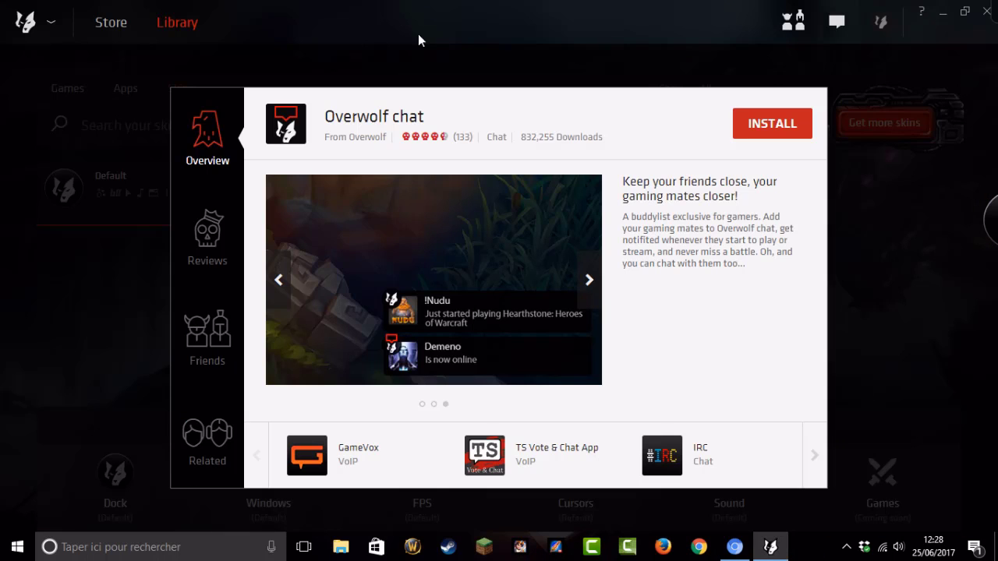
left_click(114, 212)
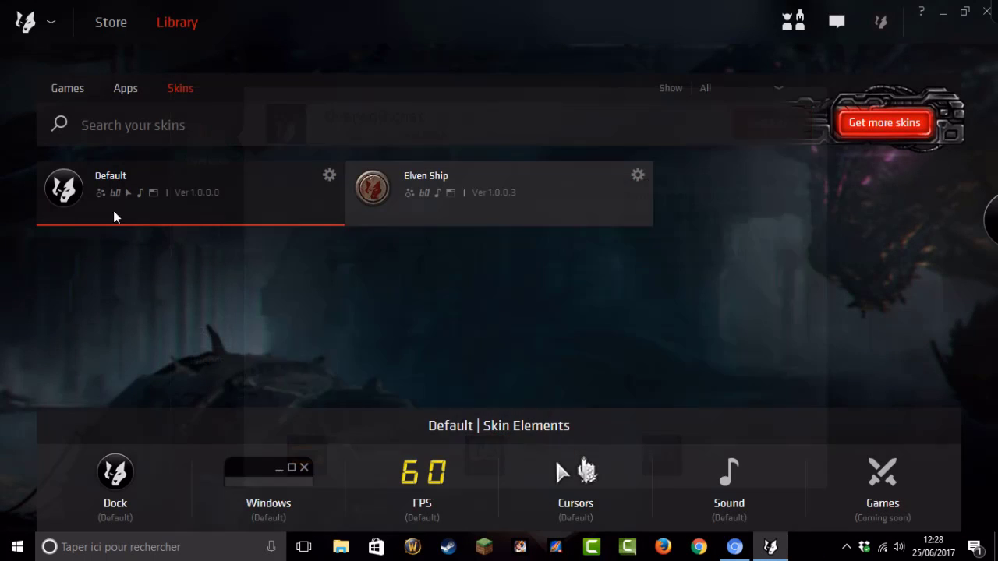
left_click(395, 221)
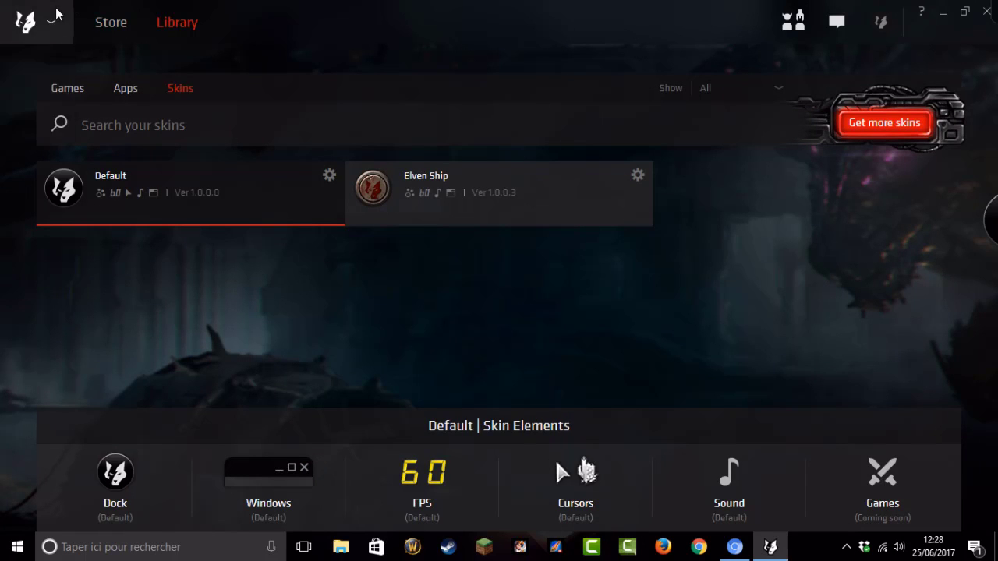
Step: Open the Store and look through the whole Free games section
left_click(117, 28)
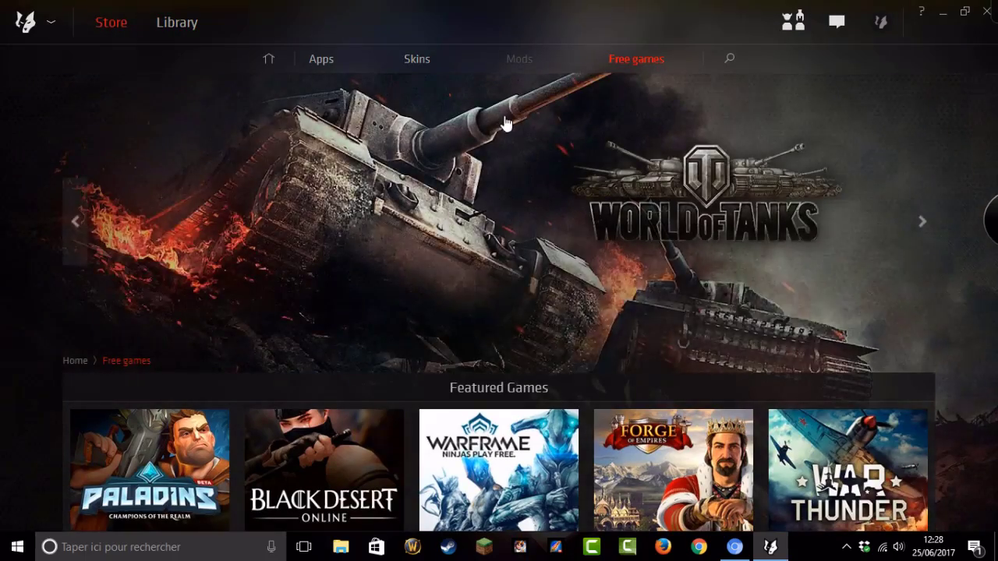
scroll(550, 347, "down", 10)
scroll(397, 350, "up", 1)
scroll(396, 332, "down", 1)
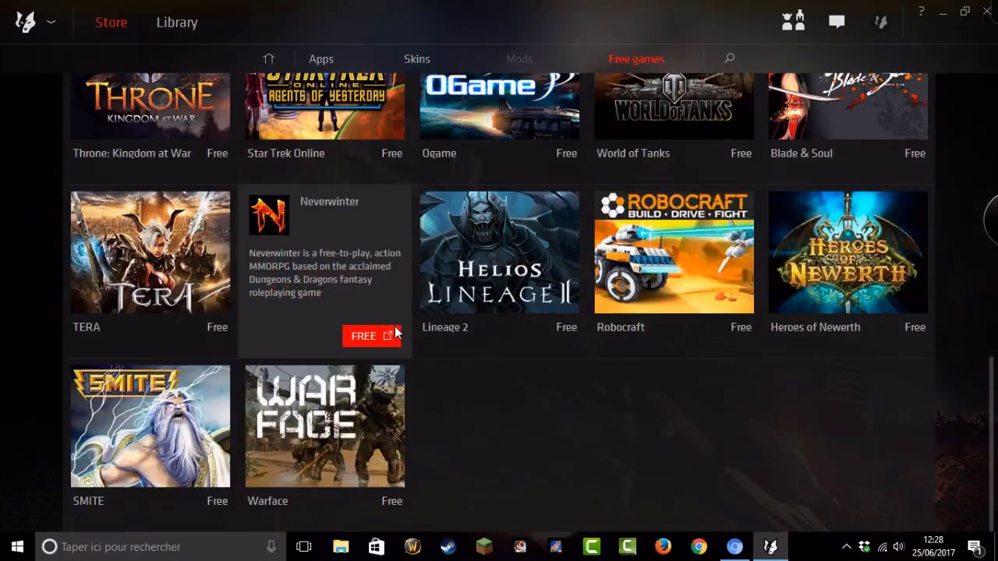
scroll(223, 241, "up", 11)
Step: Open the Store's home page and look through the top games and featured apps
mouse_move(278, 56)
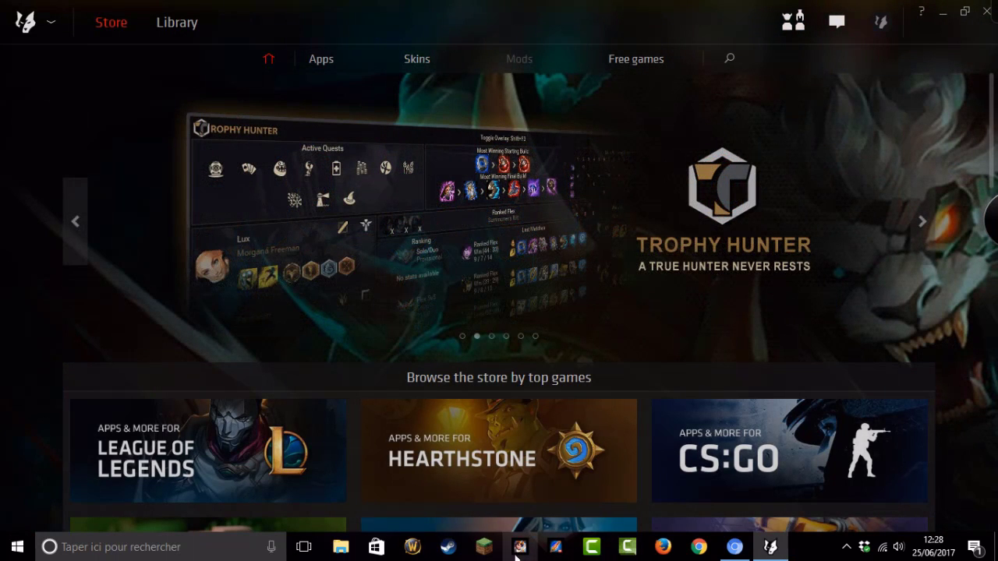
scroll(216, 207, "down", 5)
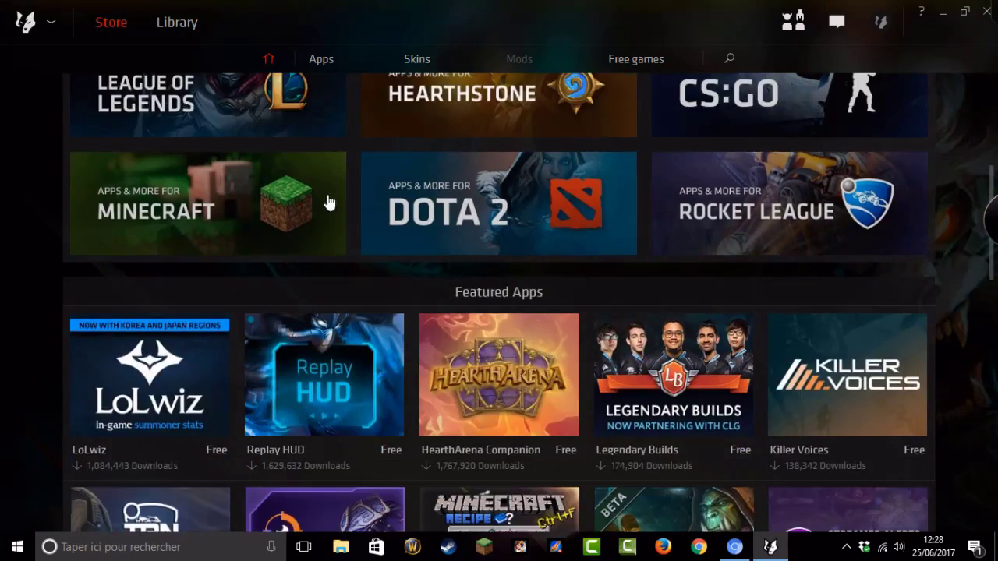
scroll(329, 203, "down", 8)
scroll(414, 283, "up", 14)
scroll(234, 257, "down", 3)
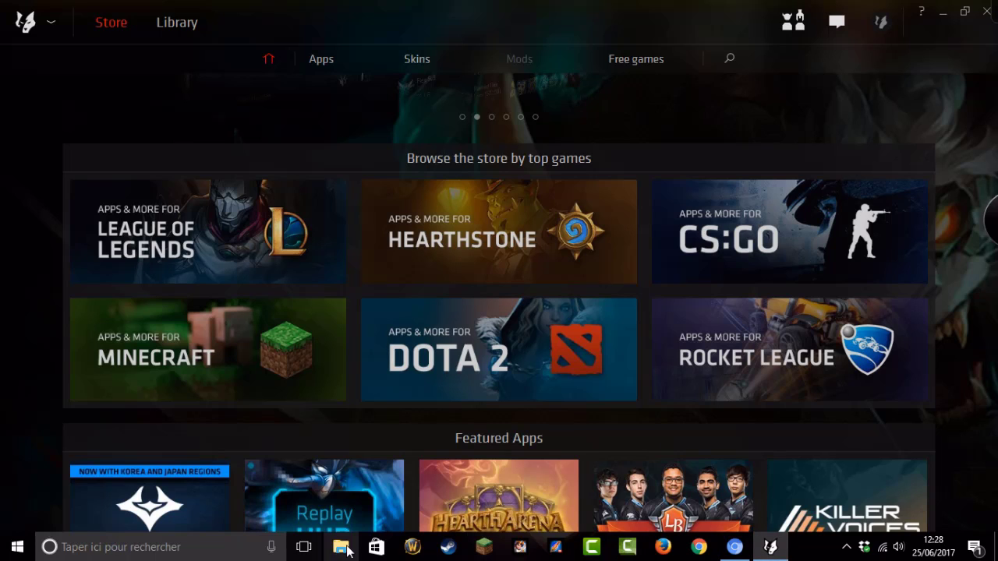
mouse_move(566, 497)
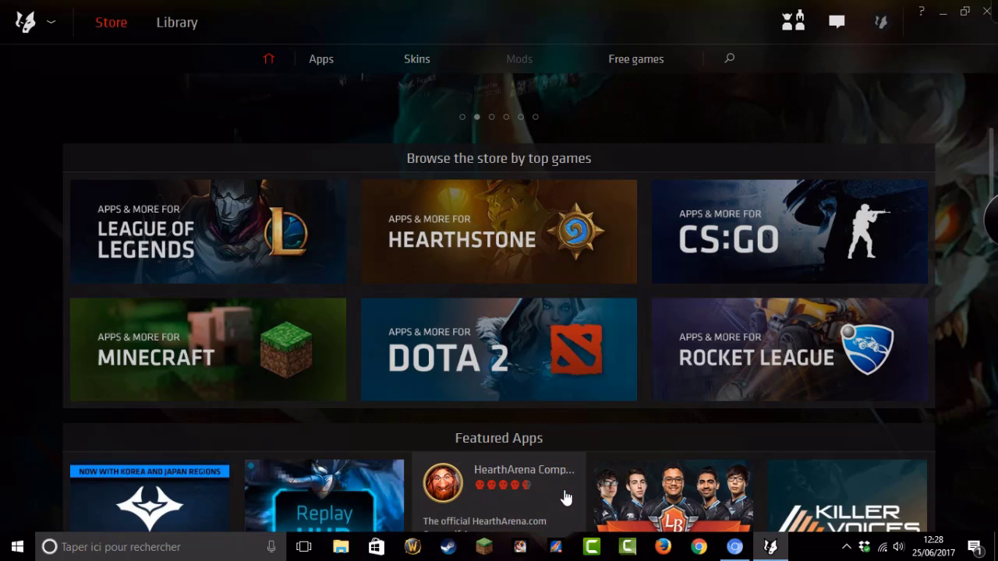
Step: Switch to File Explorer and open the Thumbnails folder inside the Overwolf folder in Vidéos
left_click(341, 546)
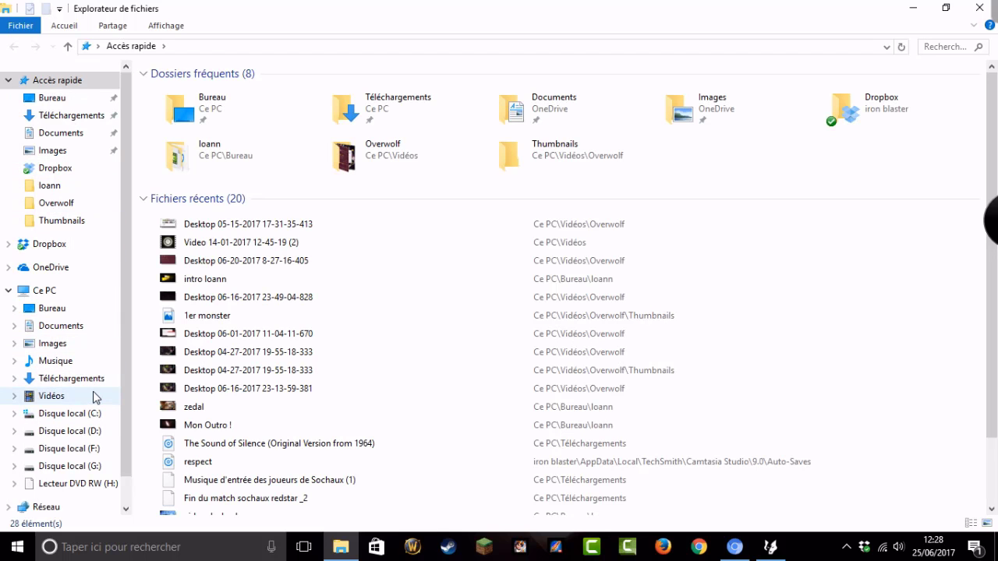
left_click(96, 398)
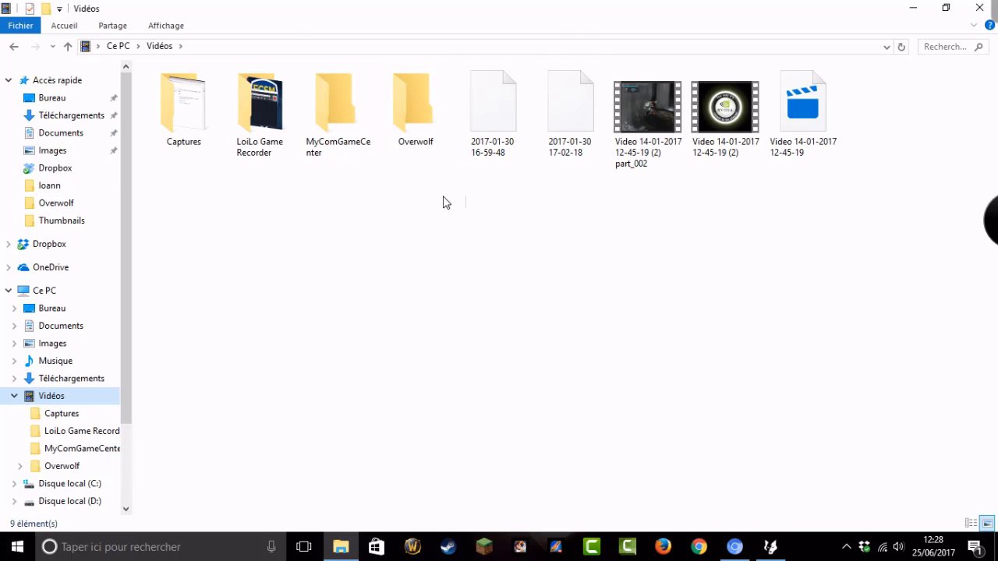
left_click(413, 114)
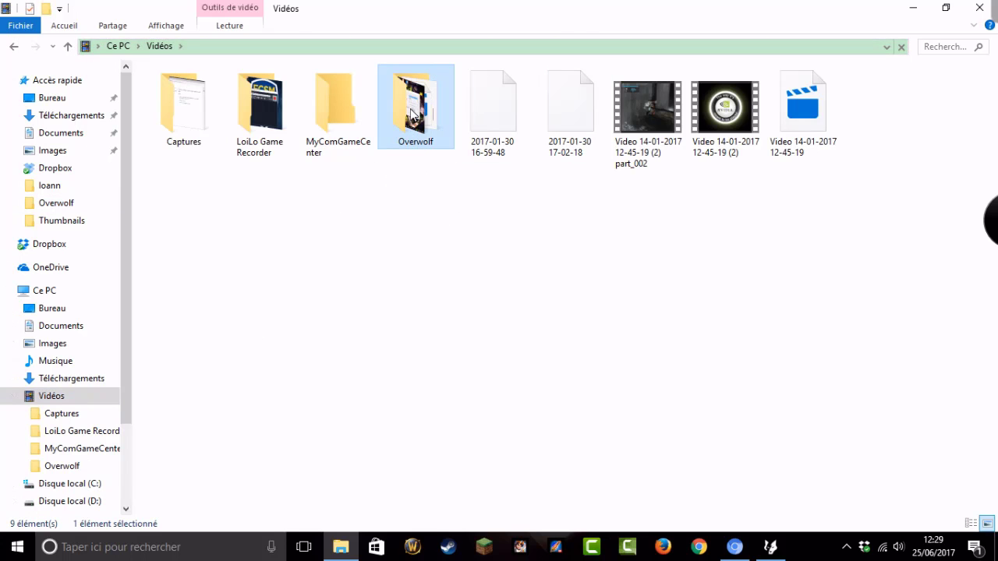
double_click(414, 114)
left_click_drag(601, 282, 538, 390)
left_click(184, 124)
double_click(184, 123)
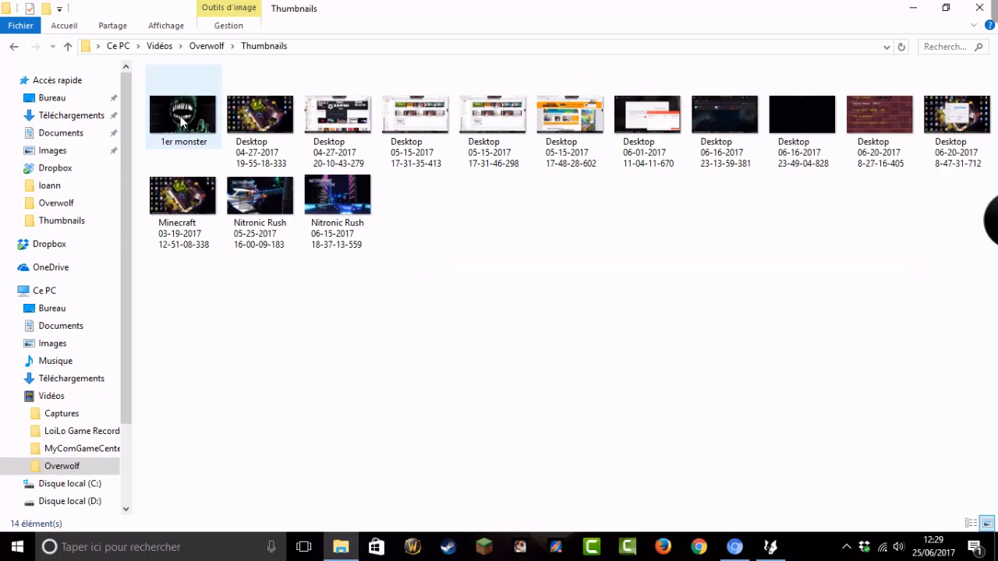
Step: View the "1er monster" image from the Thumbnails folder, and close both the image and File Explorer
left_click_drag(167, 288, 343, 348)
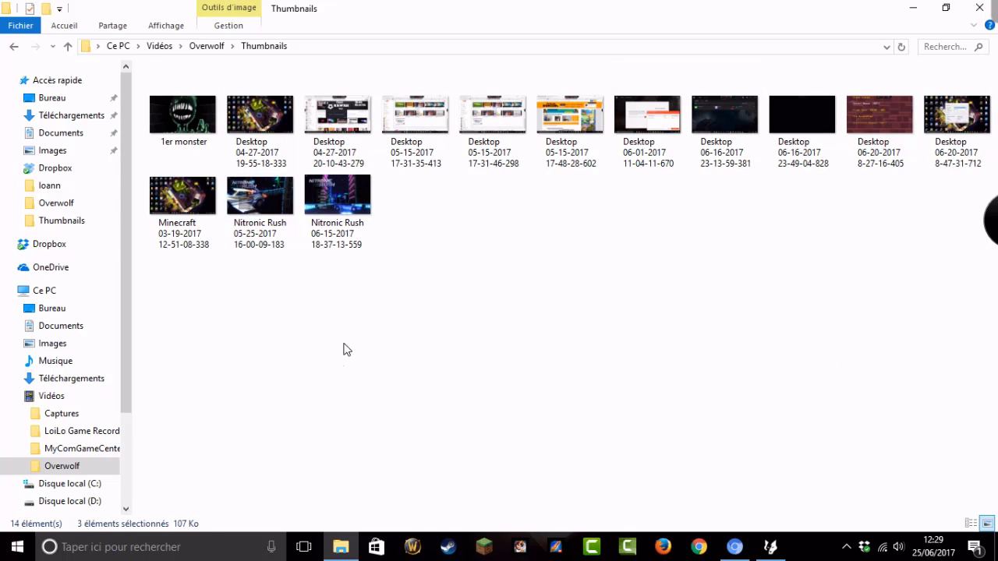
double_click(184, 117)
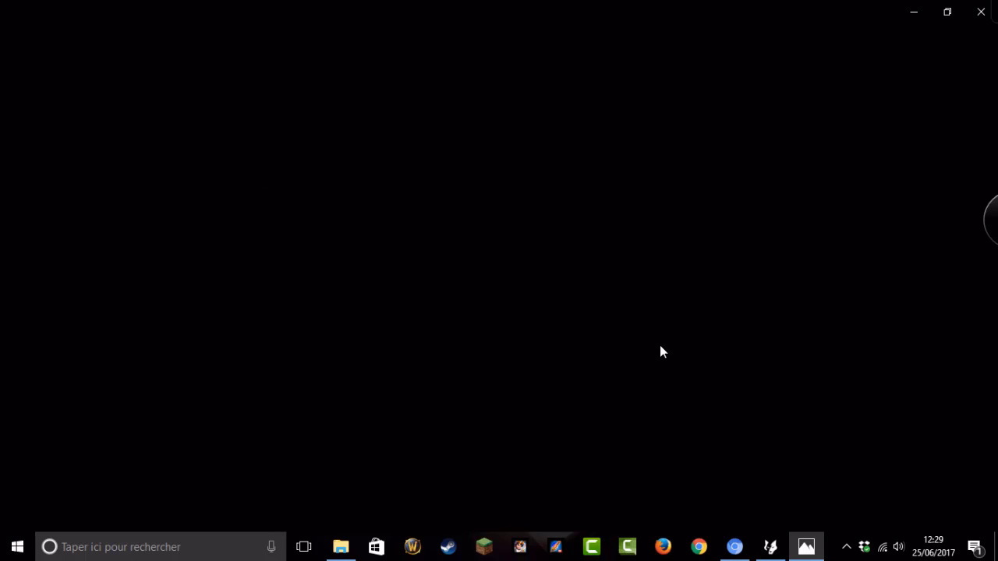
left_click(980, 10)
left_click(979, 10)
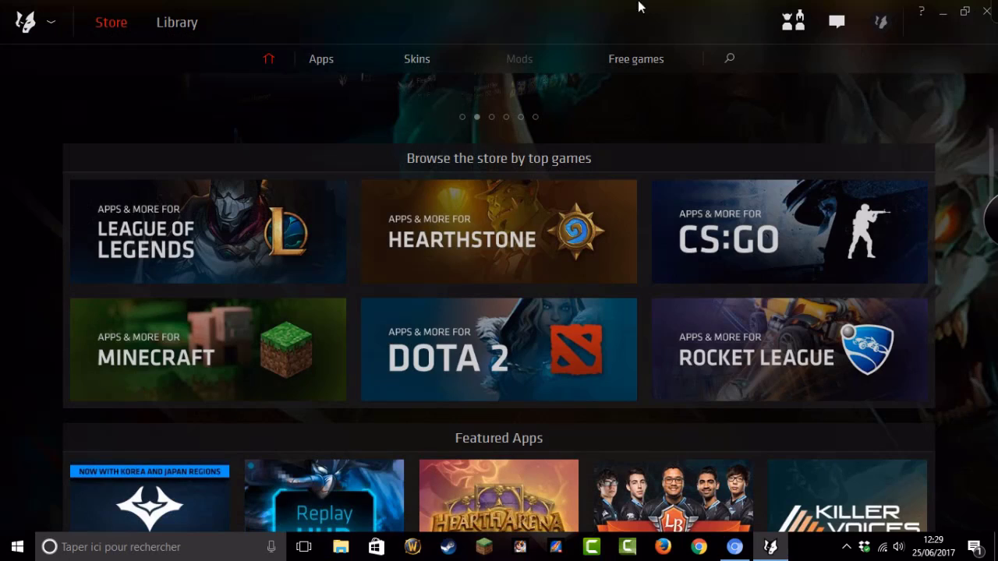
Step: Minimize the Overwolf window to return to the desktop
left_click(941, 14)
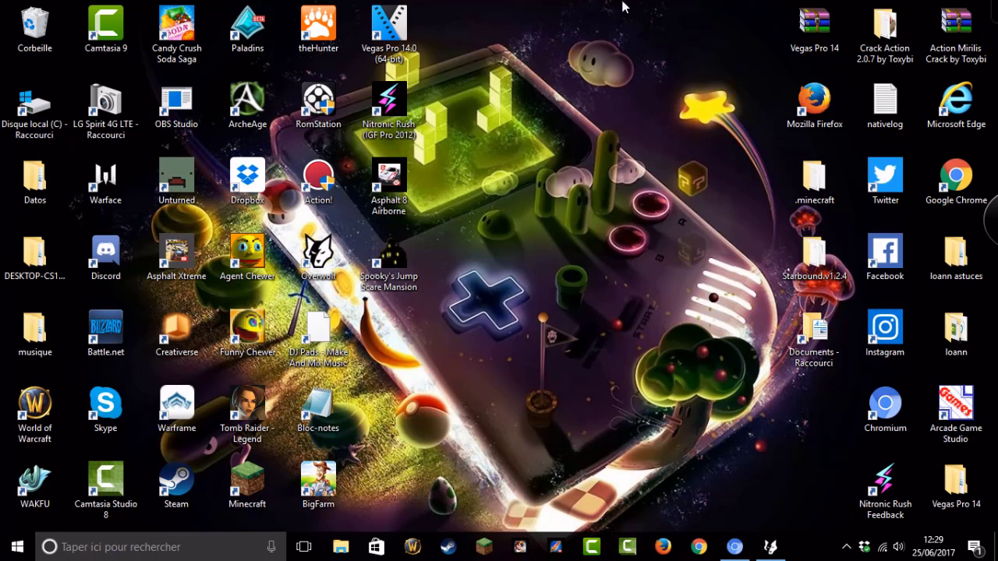
left_click_drag(584, 1, 682, 434)
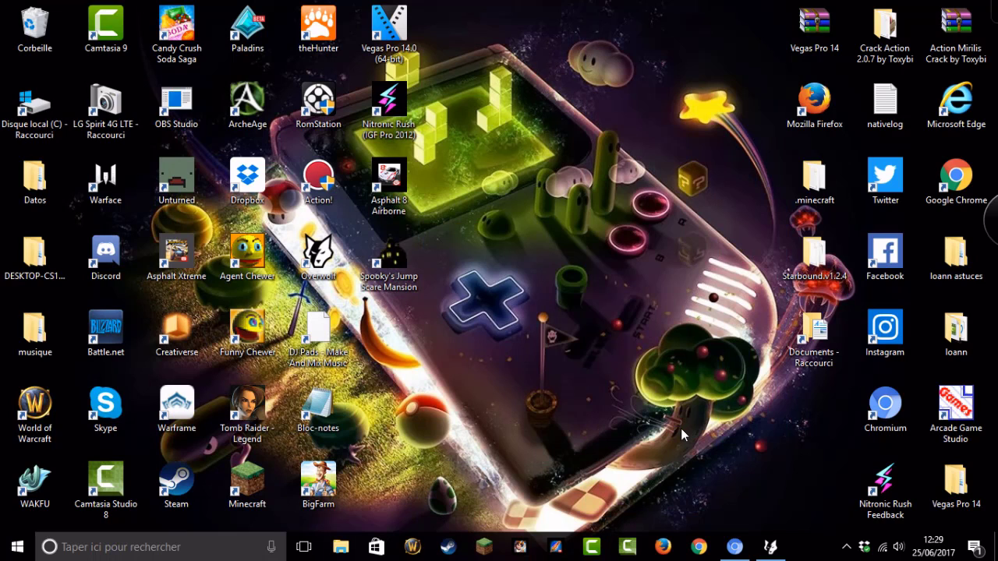